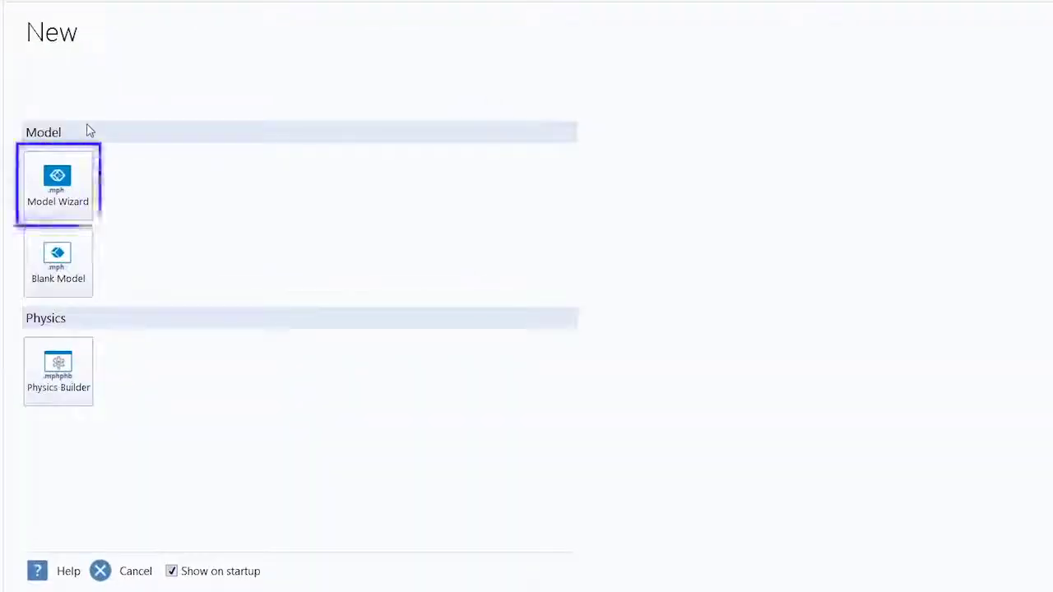
# Start a 3D model with the Model Wizard and add the AC/DC Electric Currents (ec) physics
pyautogui.click(73, 207)
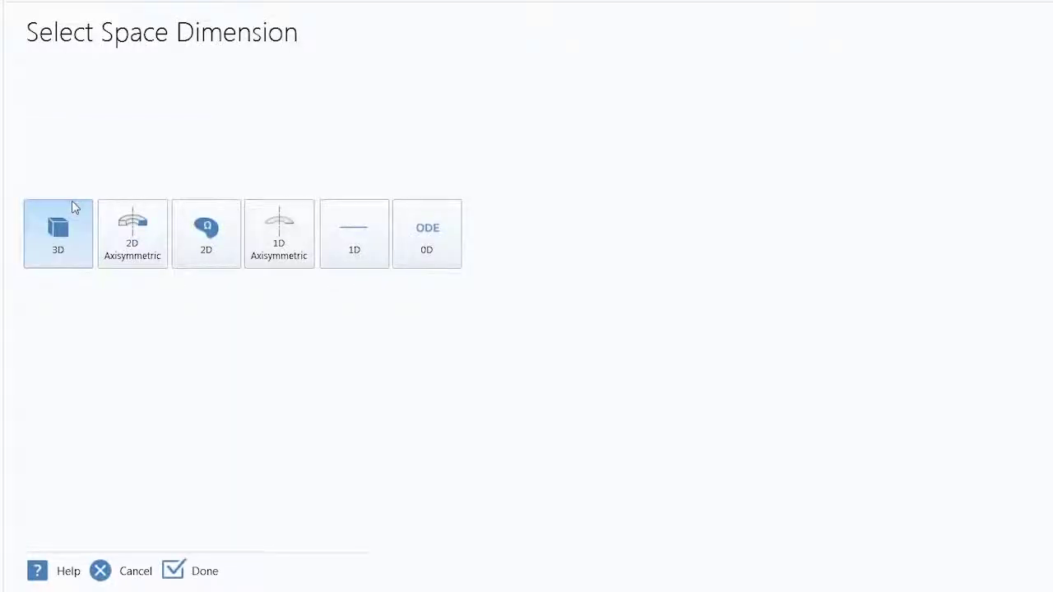
pyautogui.click(79, 256)
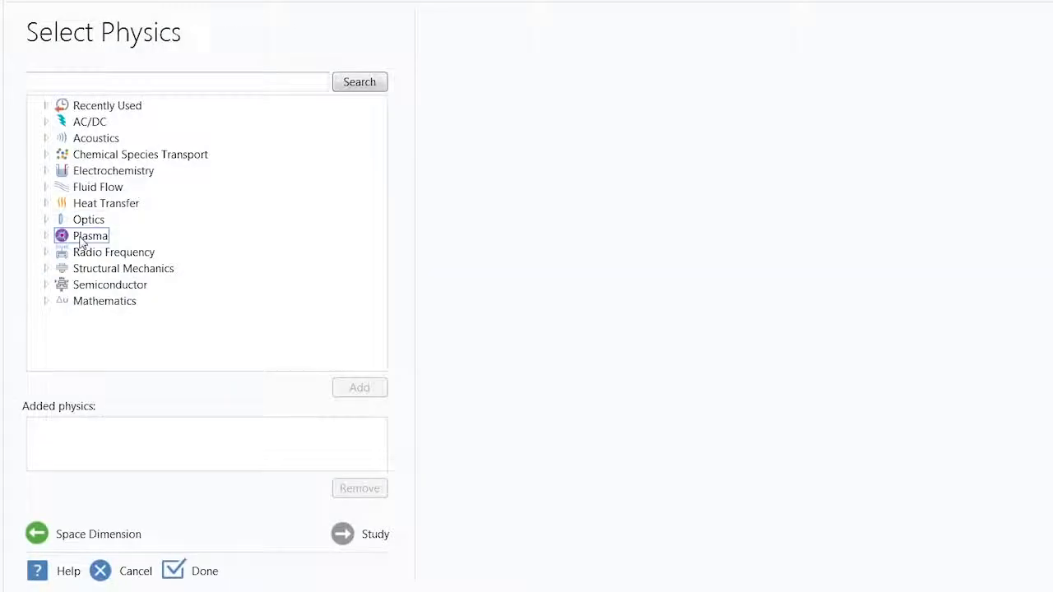
pyautogui.click(46, 122)
pyautogui.click(87, 138)
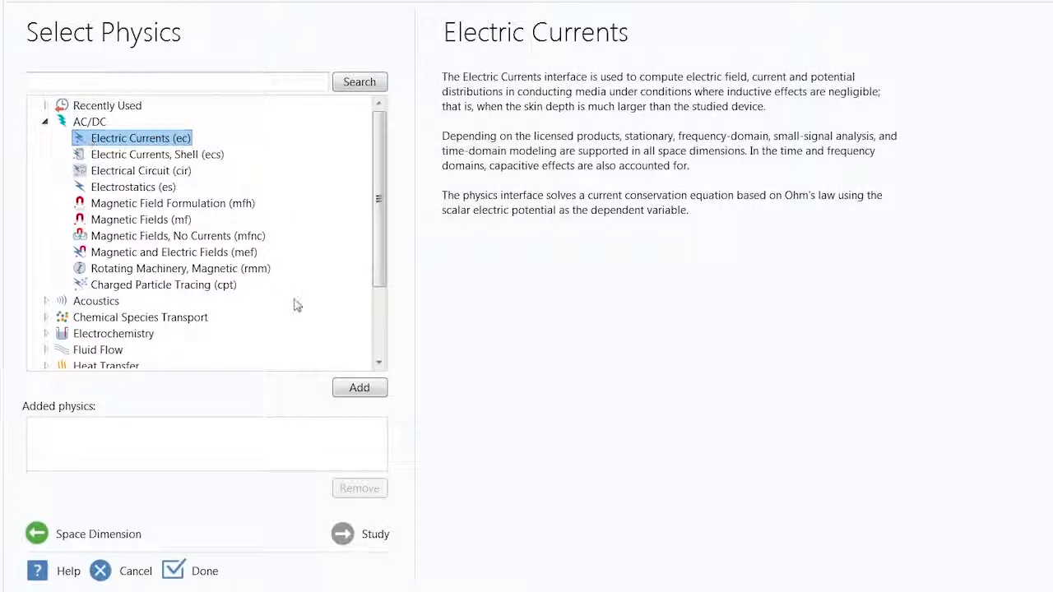
pyautogui.click(360, 388)
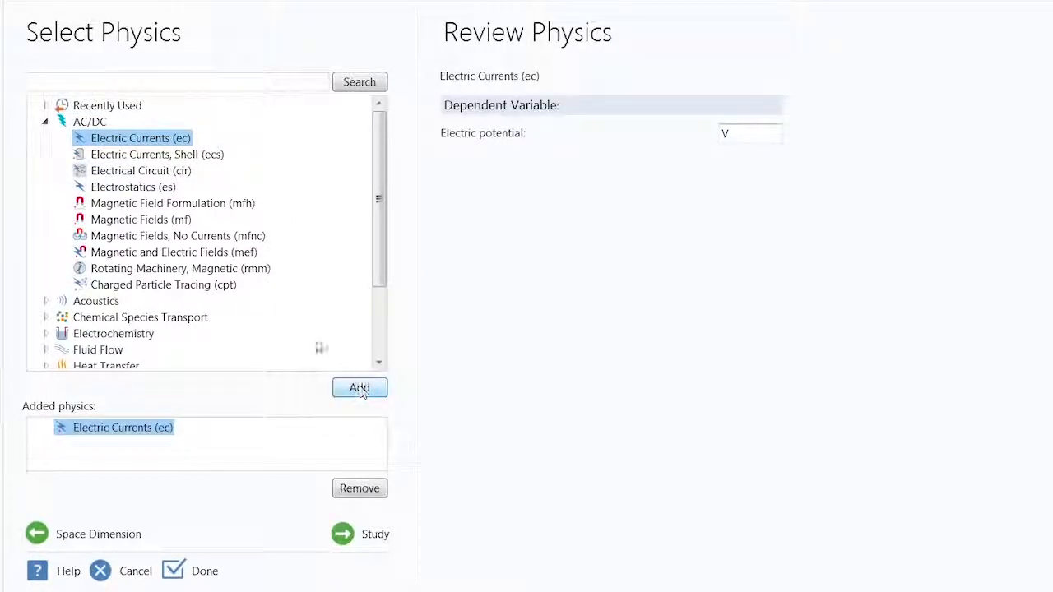
# Add the Heat Transfer in Solids (ht) physics to the model
pyautogui.click(47, 123)
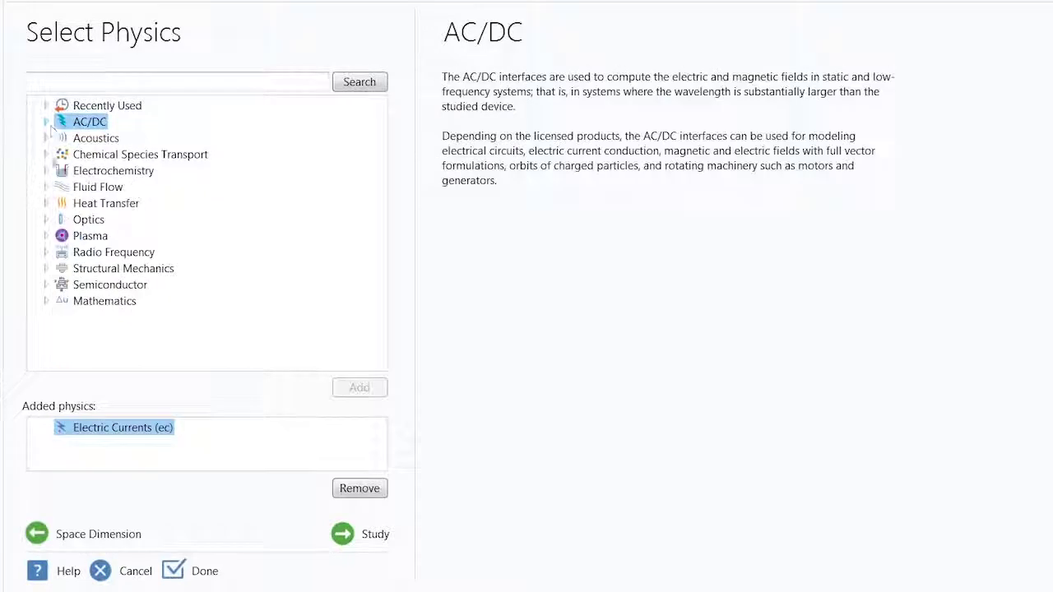
pyautogui.click(46, 203)
pyautogui.click(144, 220)
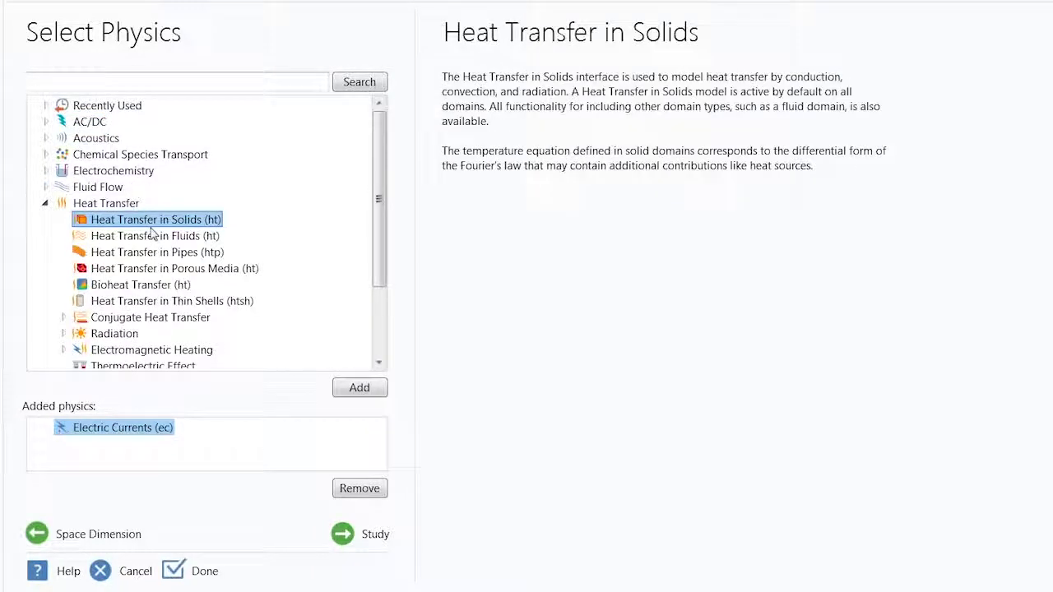
pyautogui.click(359, 389)
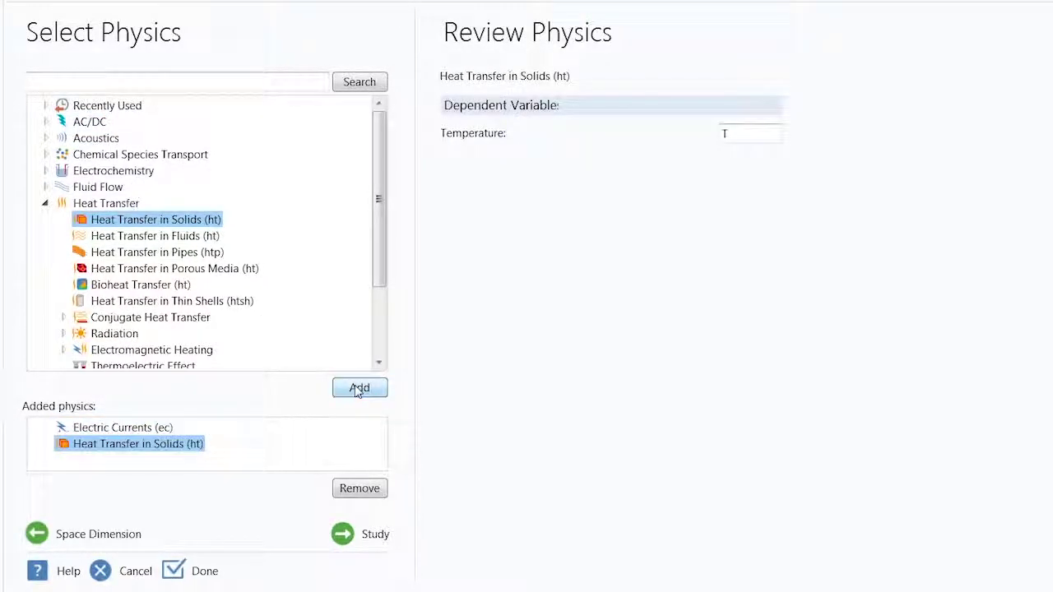
# Choose a Stationary study for the selected physics and finish the model setup
pyautogui.click(359, 535)
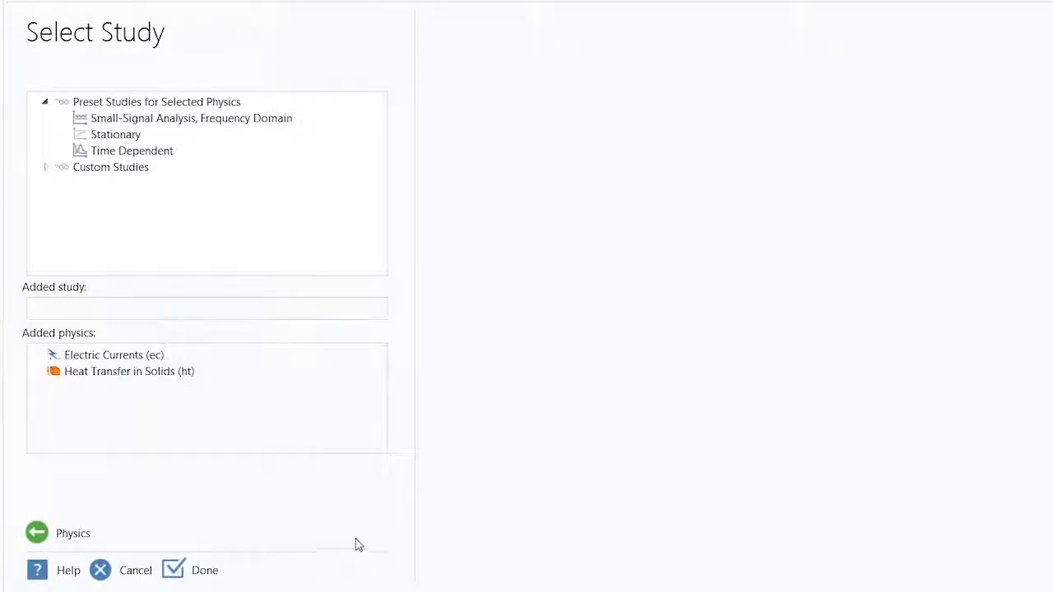
pyautogui.click(105, 136)
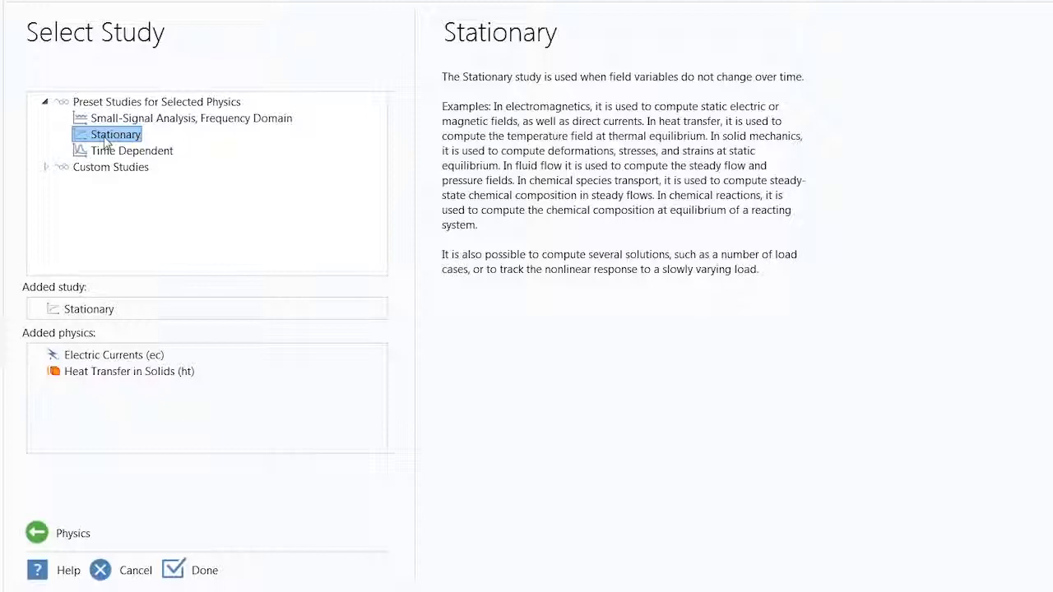
pyautogui.click(191, 569)
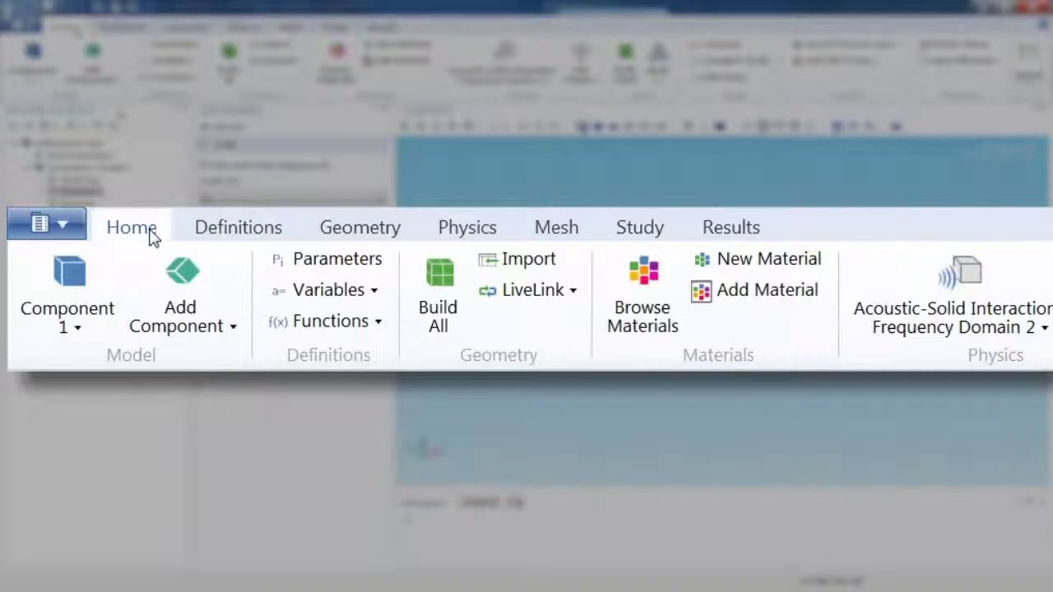
pyautogui.click(229, 237)
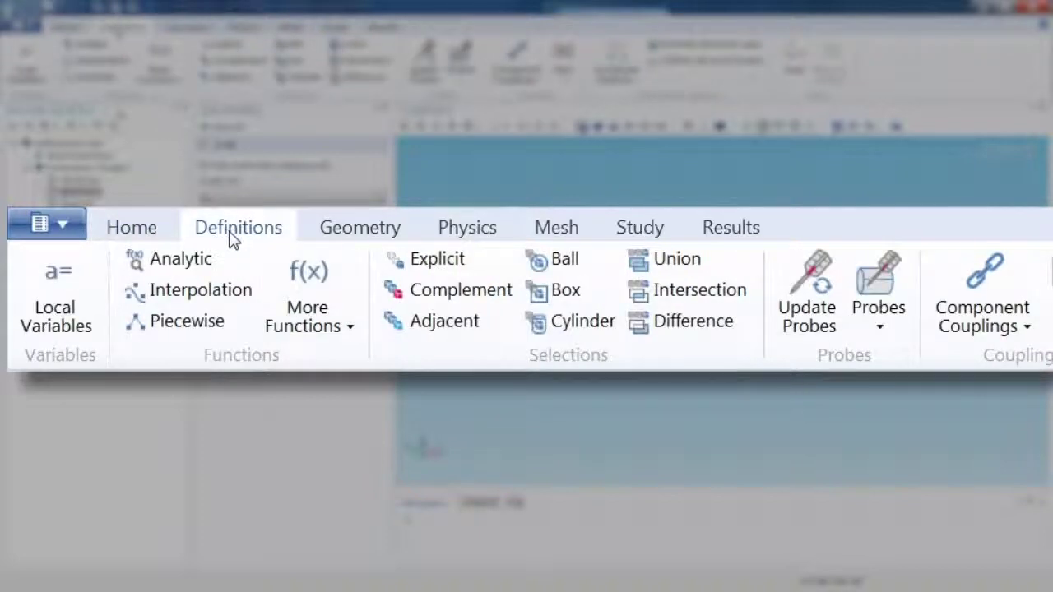
pyautogui.click(364, 238)
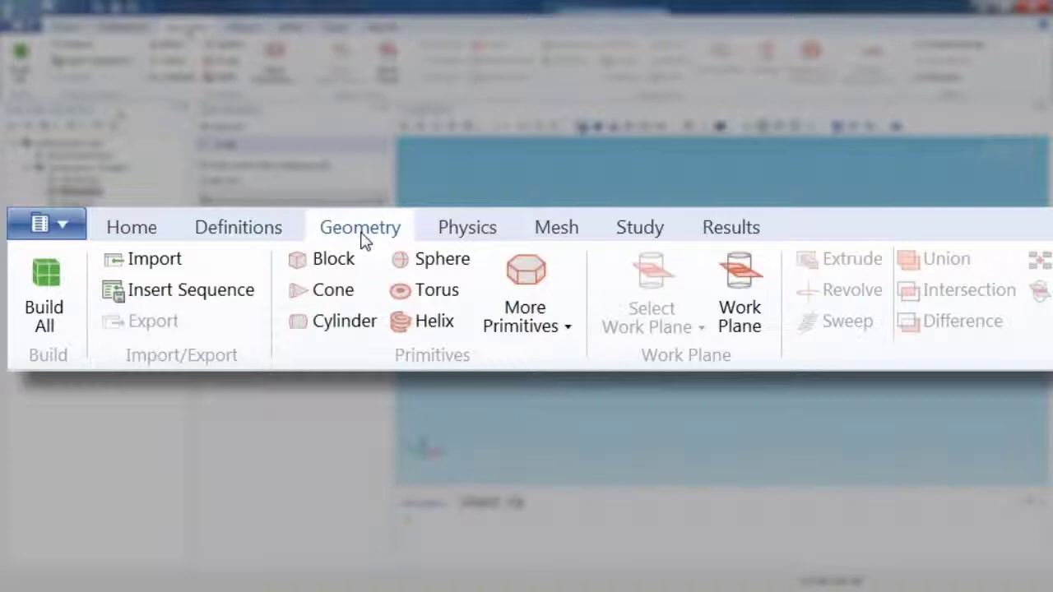
pyautogui.click(473, 237)
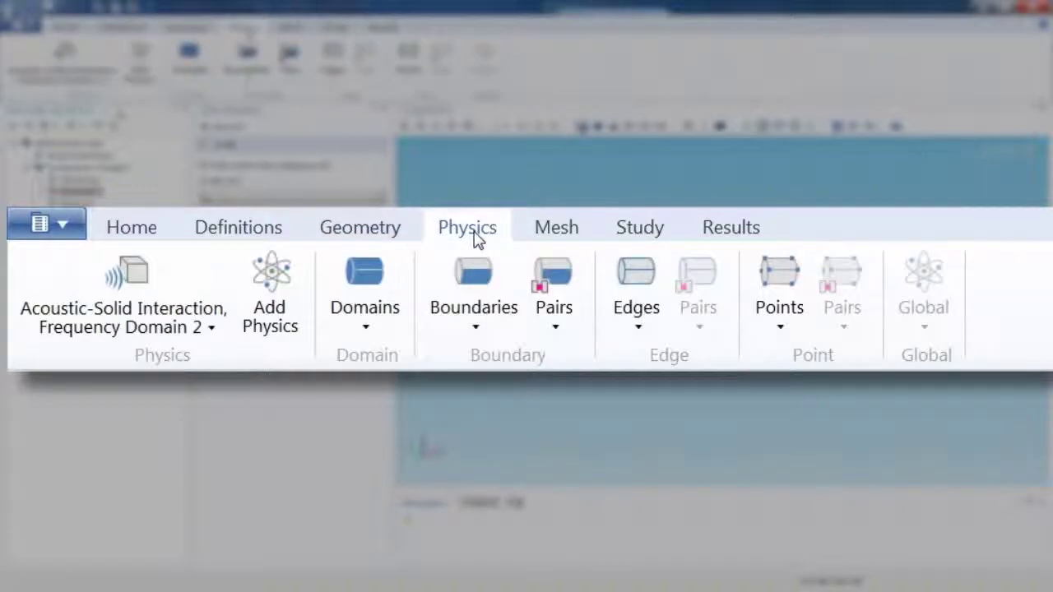
pyautogui.click(556, 232)
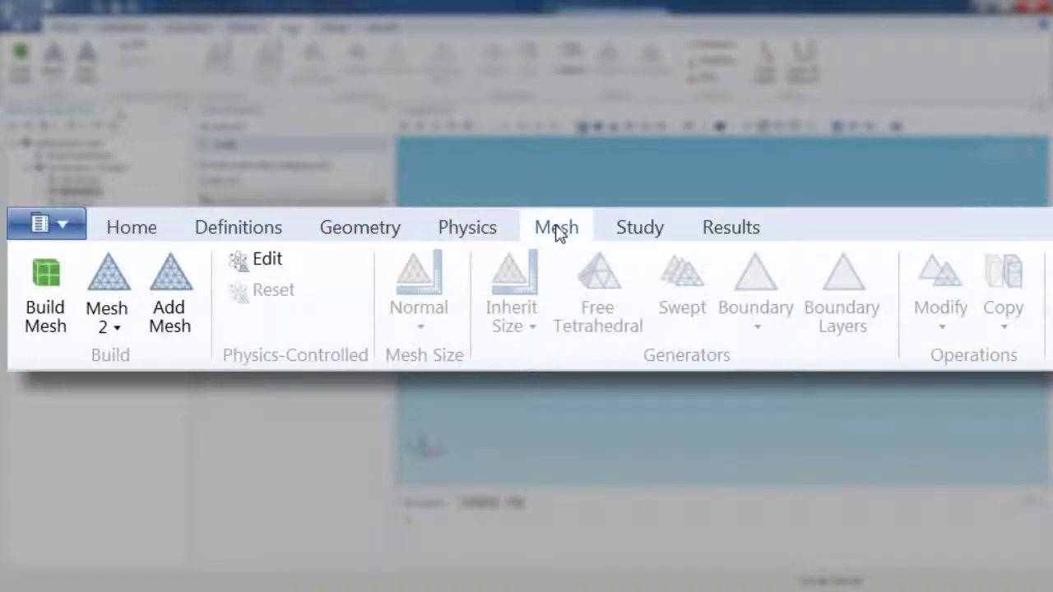
pyautogui.click(654, 230)
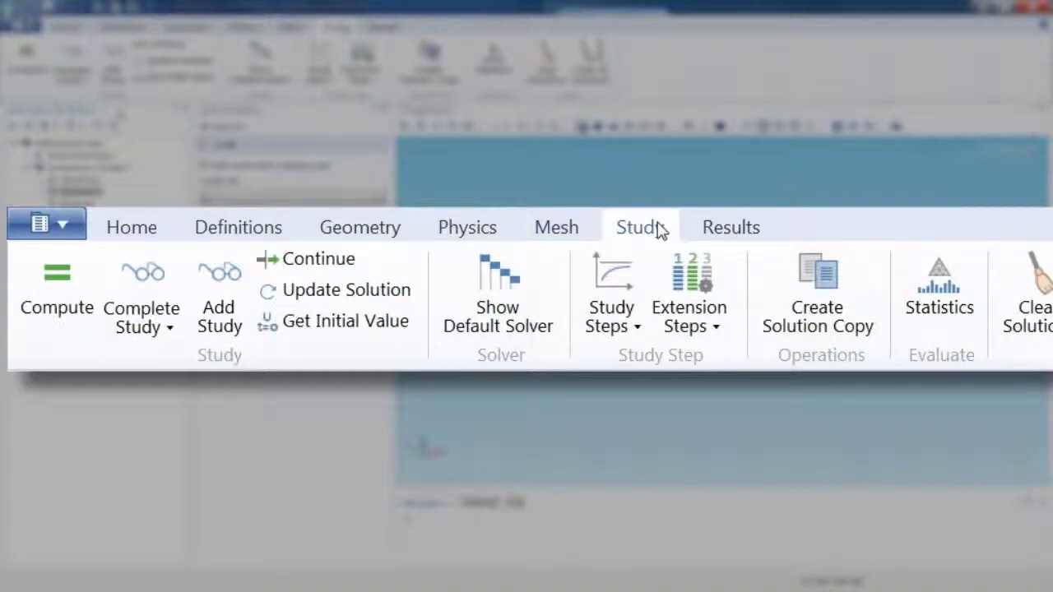
pyautogui.click(748, 232)
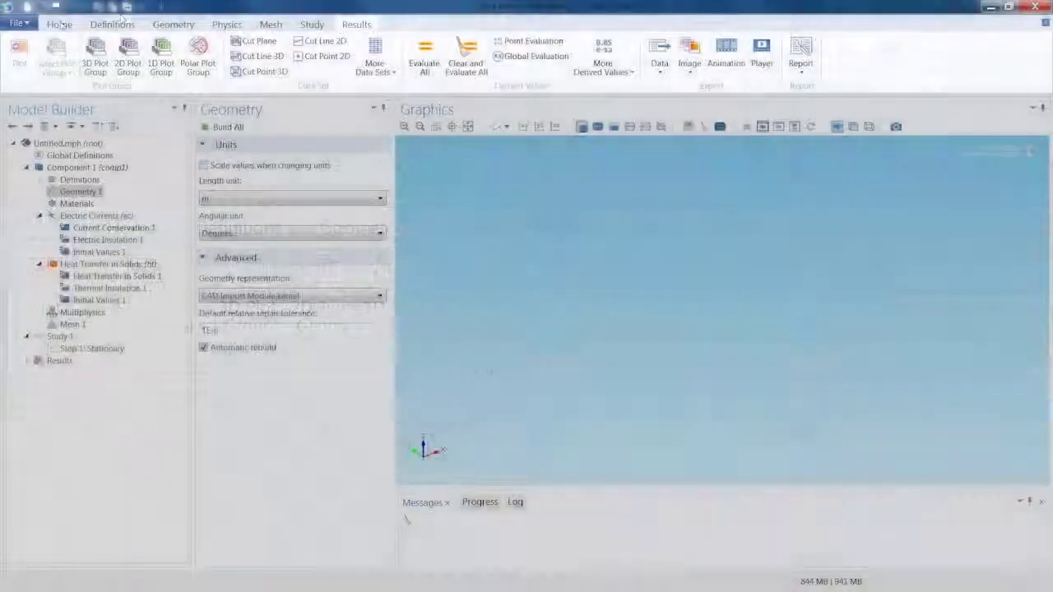
# Define a global parameter named Vtot with the expression 20[mV]
pyautogui.click(59, 25)
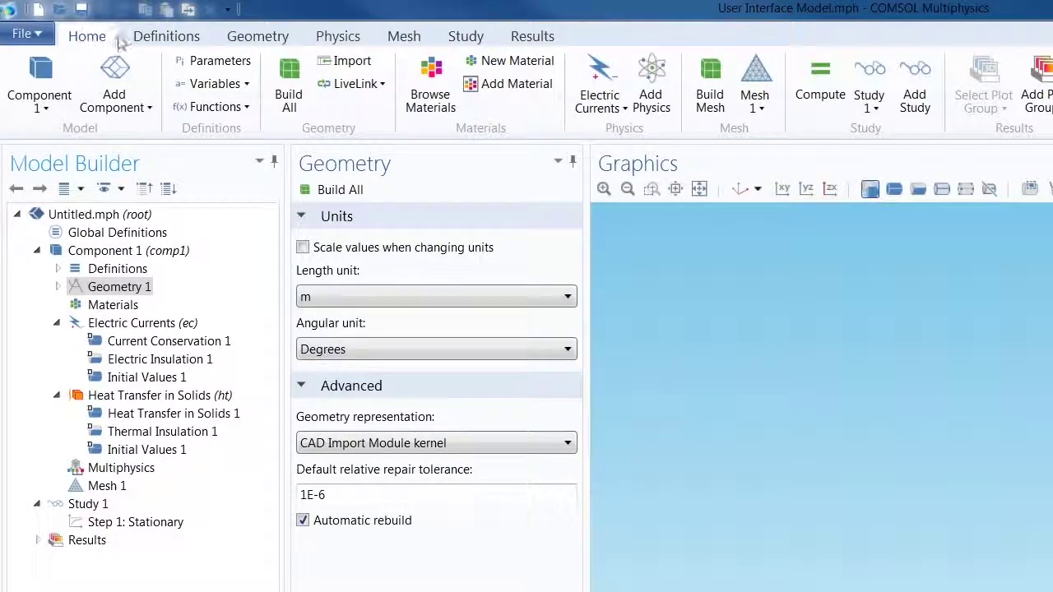
pyautogui.click(199, 63)
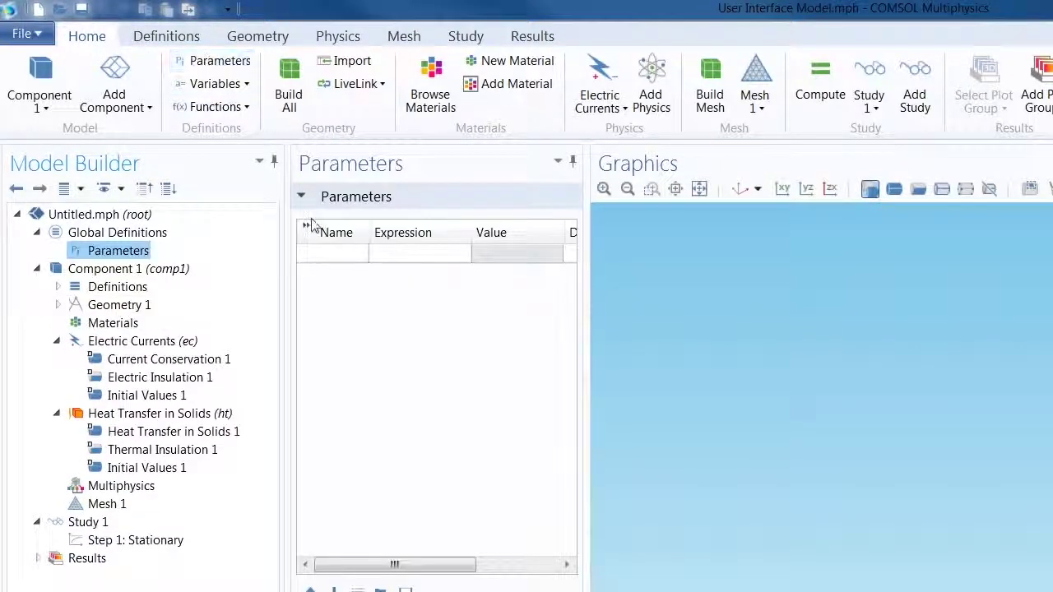
pyautogui.click(330, 257)
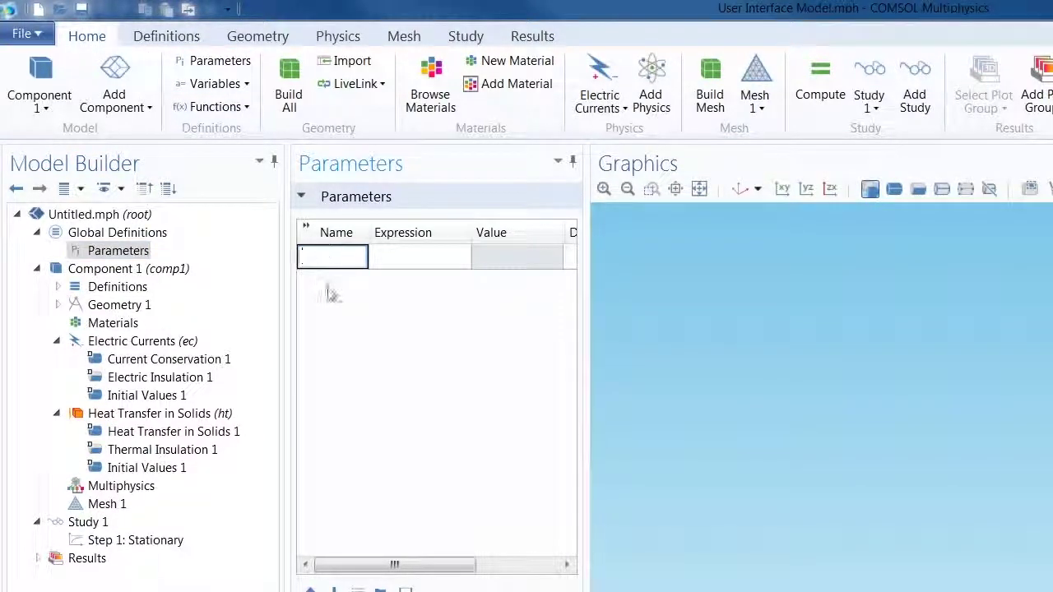
pyautogui.write('Vtot')
pyautogui.press('Tab')
pyautogui.write('20[mV]')
pyautogui.press('Tab')
pyautogui.press('Tab')
# Add a second global parameter named htc with the expression 5[W/m^2/K]
pyautogui.write('htc')
pyautogui.press('Tab')
pyautogui.write('5[W/m^2/K]')
pyautogui.press('Return')
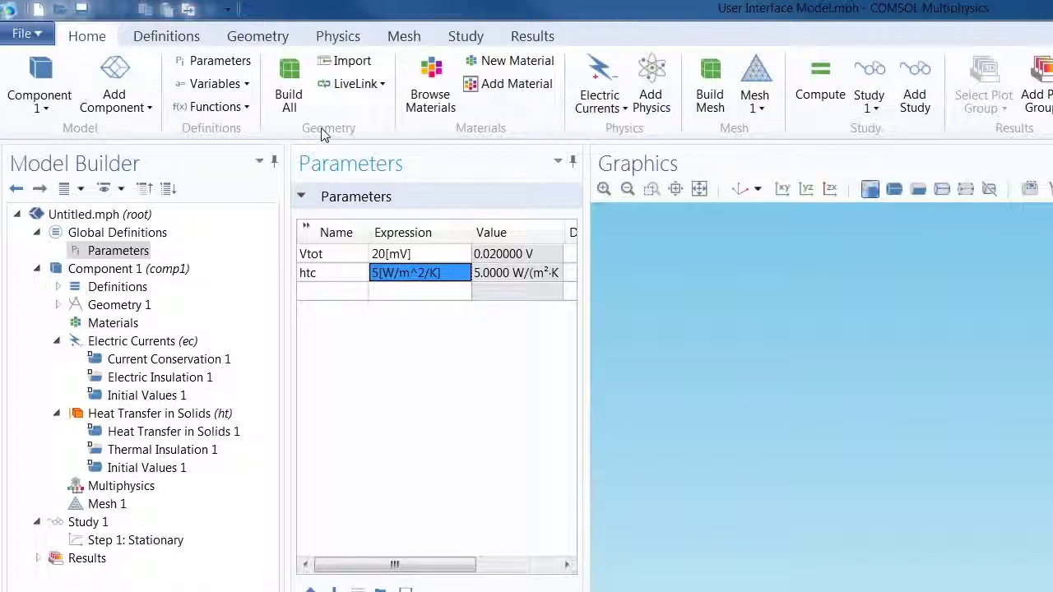
# Import the geometry file busbar_geom.mphbin from the Desktop into the model
pyautogui.click(344, 62)
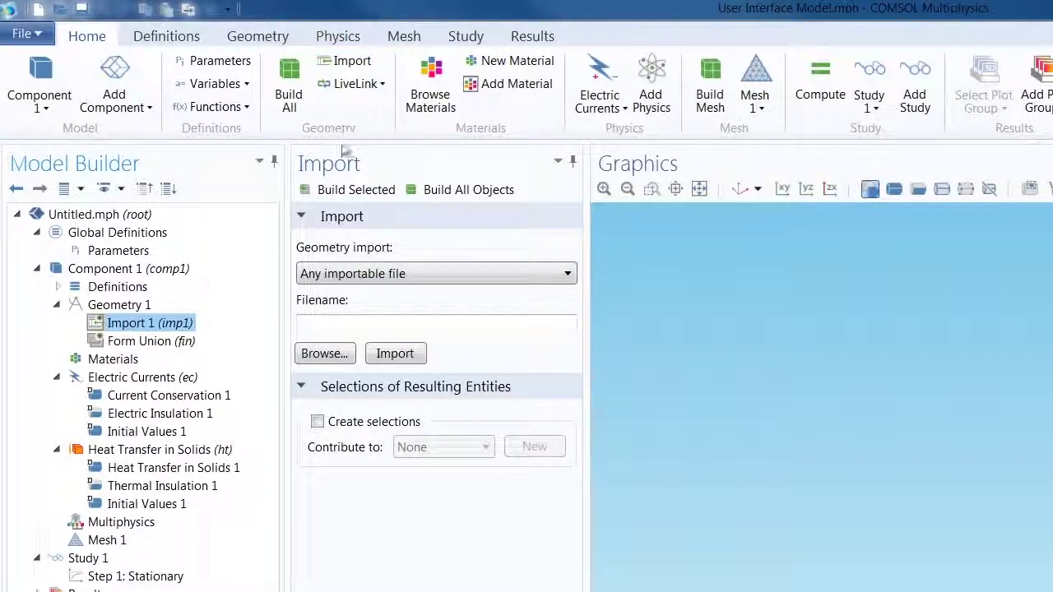
pyautogui.click(339, 354)
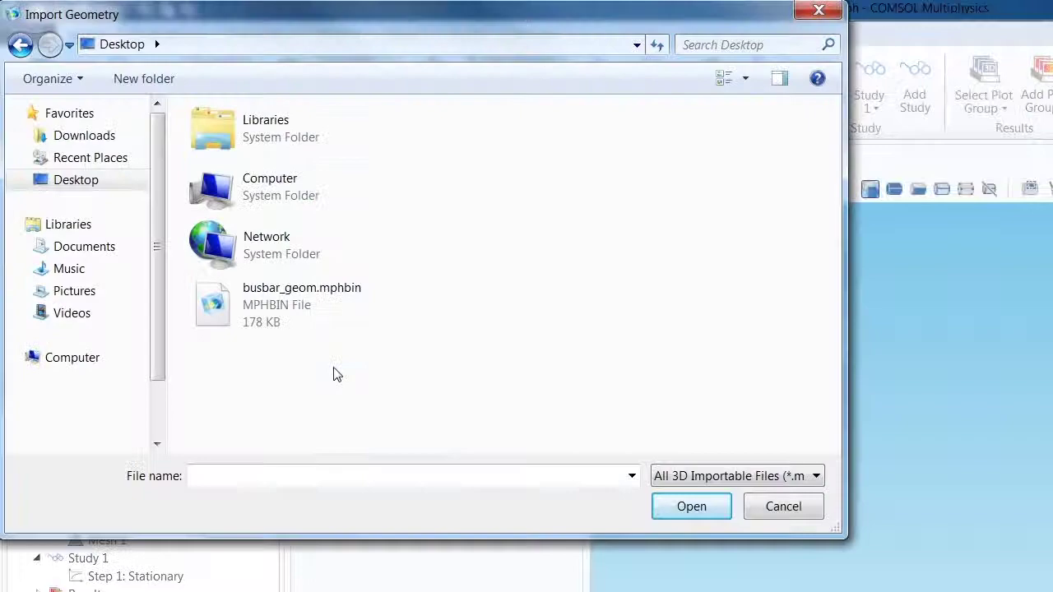
pyautogui.click(280, 321)
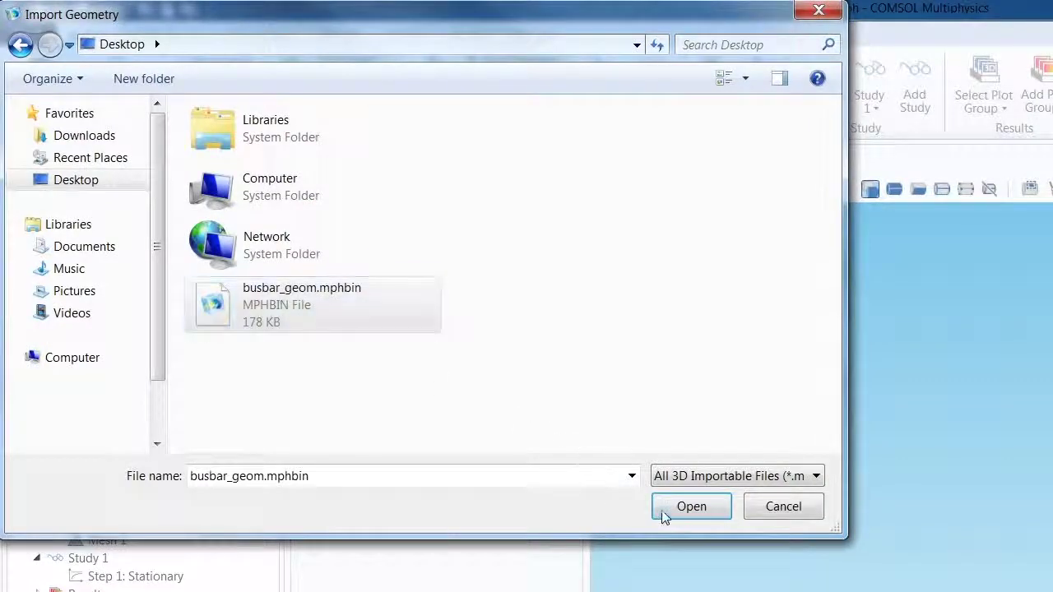
pyautogui.click(663, 510)
pyautogui.click(395, 353)
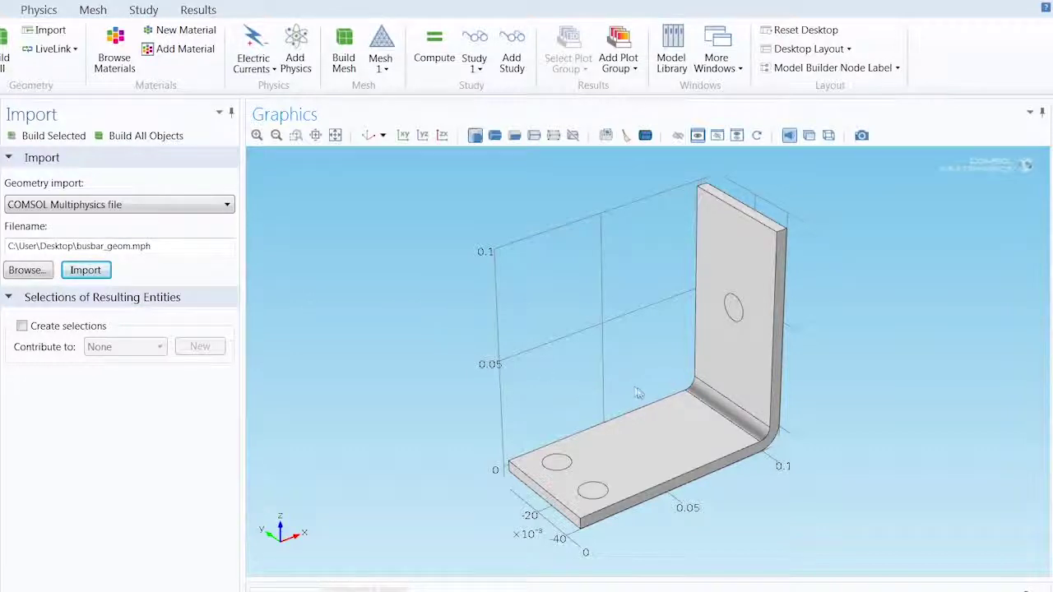
pyautogui.moveTo(641, 386); pyautogui.dragTo(632, 362)
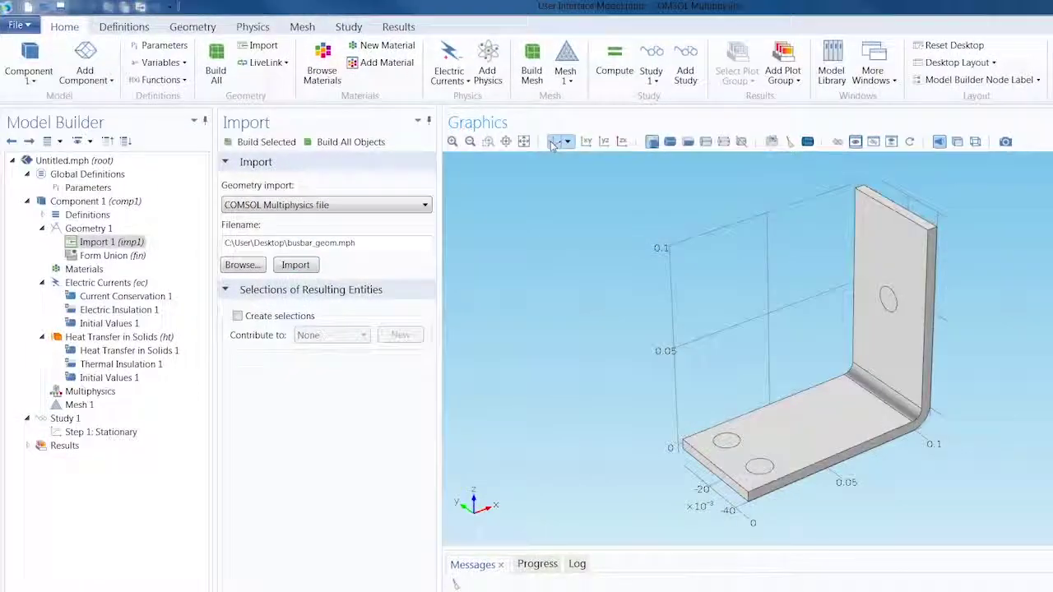
pyautogui.click(194, 31)
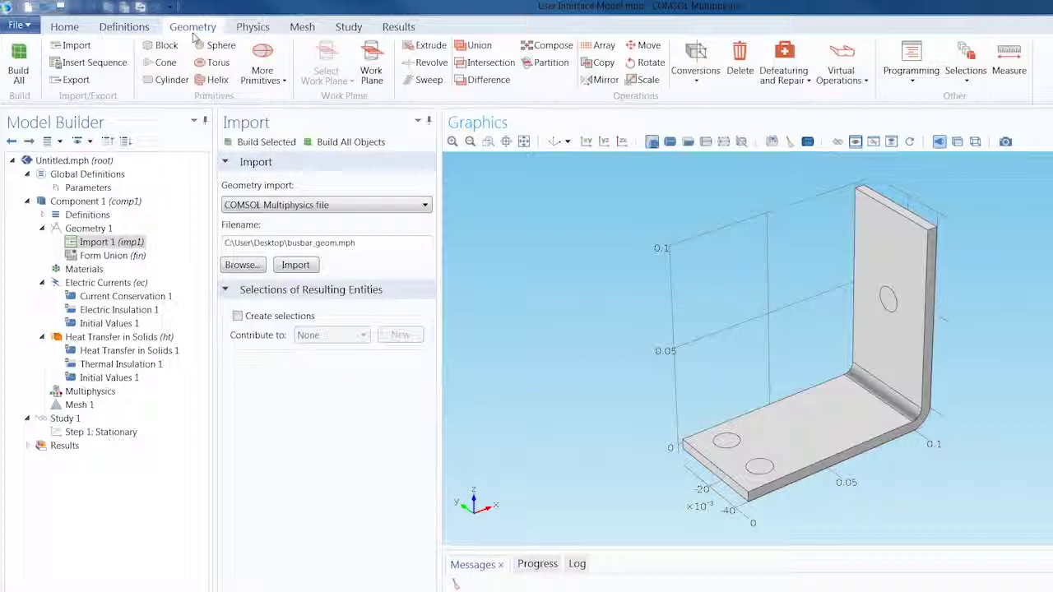
pyautogui.click(72, 29)
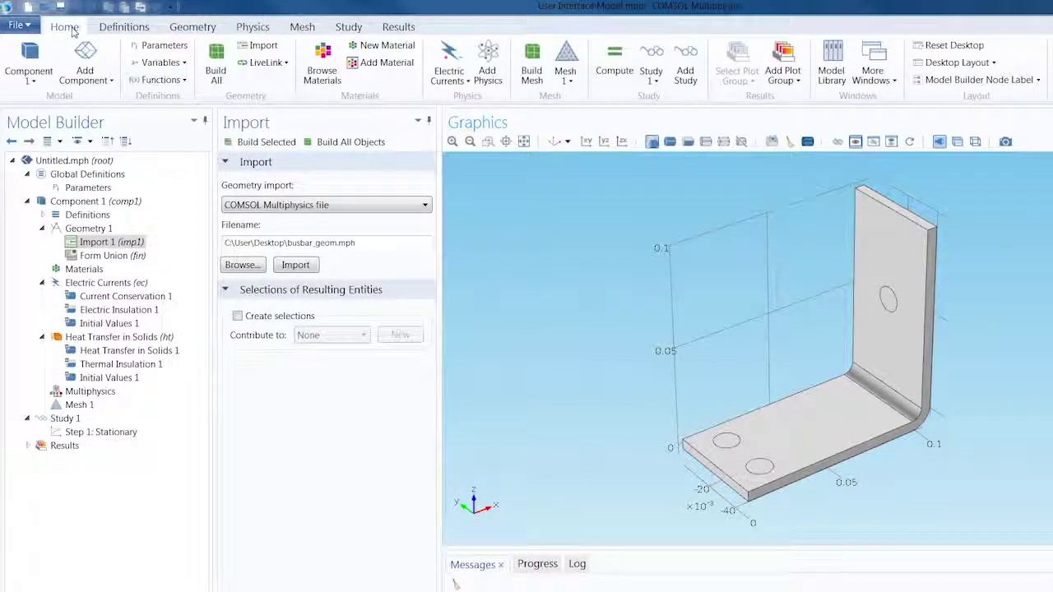
# Add the built-in Copper material to the component from the Material Browser
pyautogui.click(321, 62)
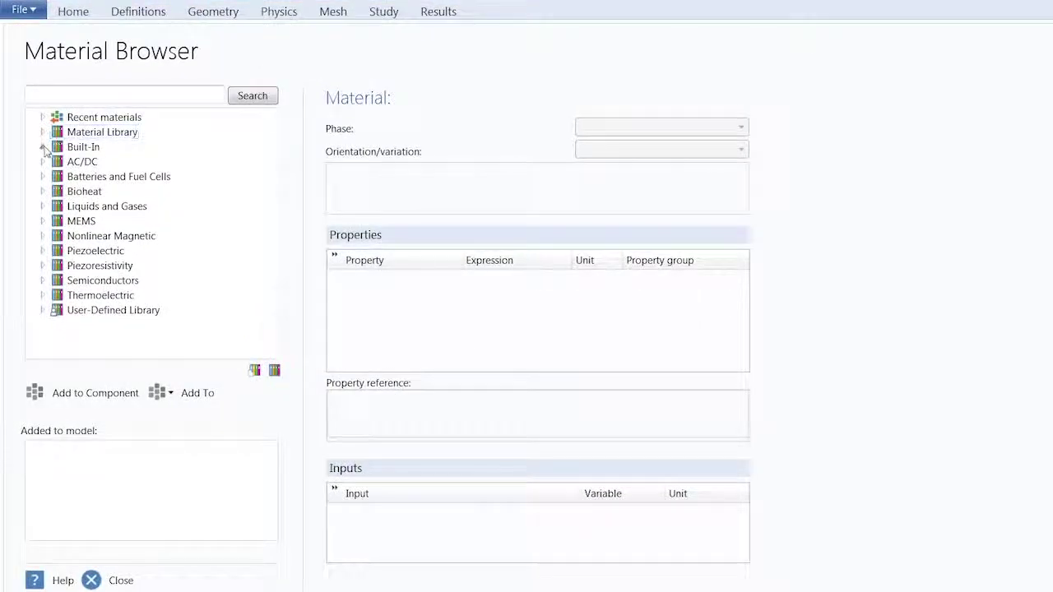
pyautogui.click(42, 146)
pyautogui.click(100, 325)
pyautogui.click(109, 393)
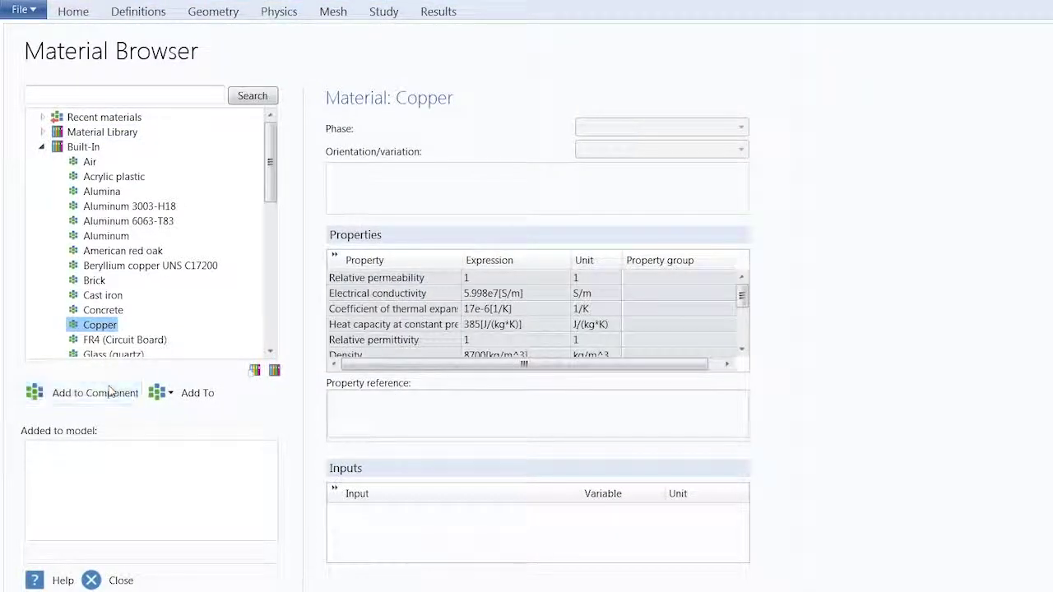
# Add the built-in Titanium beta-21S material to the component and close the Material Browser
pyautogui.click(103, 310)
pyautogui.scroll(-5, 106, 320)
pyautogui.scroll(-1, 107, 321)
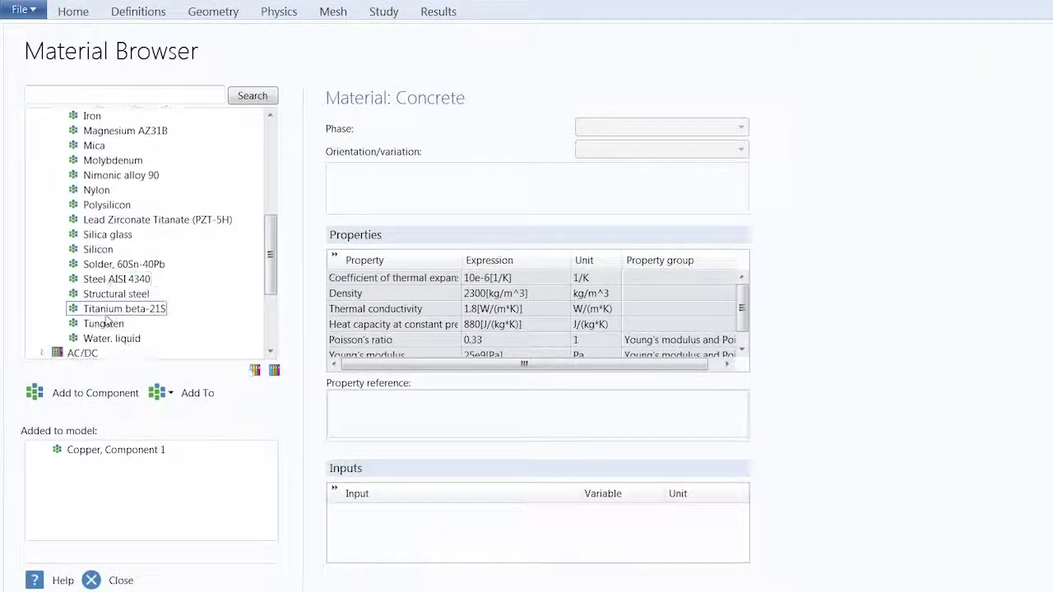
pyautogui.click(107, 309)
pyautogui.click(95, 393)
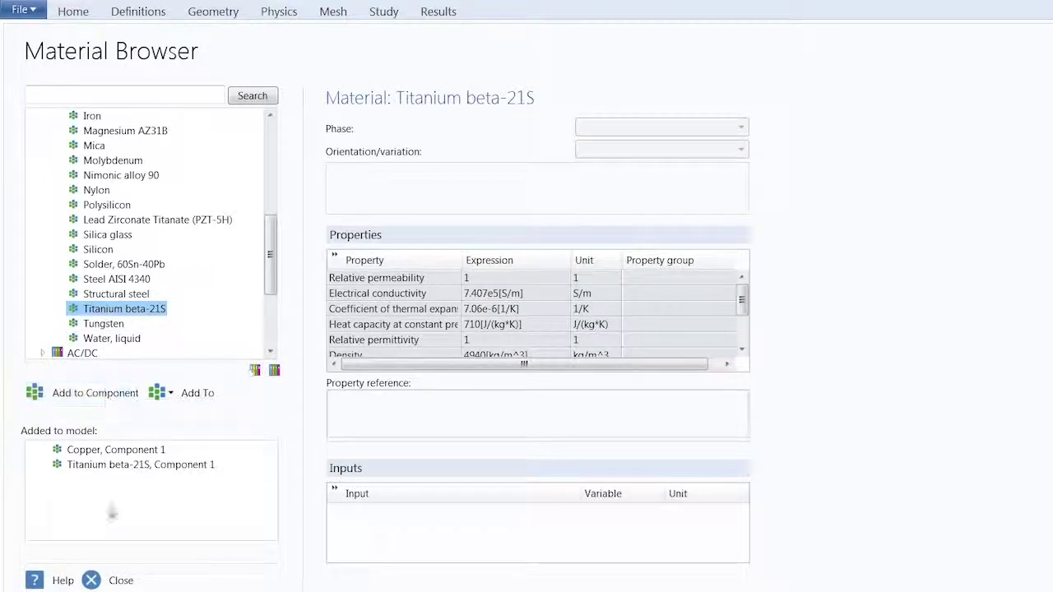
pyautogui.click(115, 580)
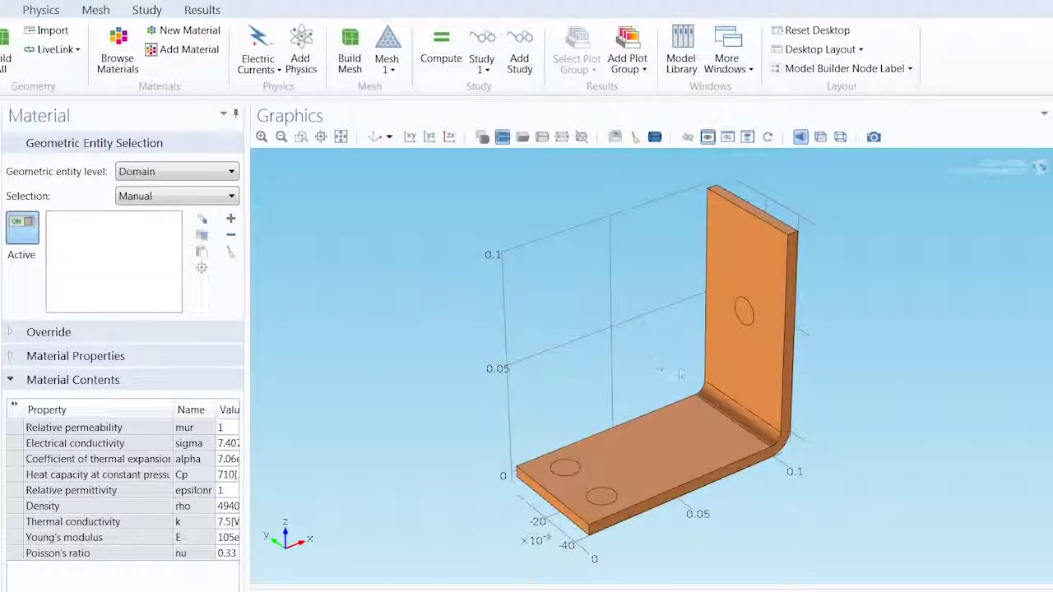
# Assign the Titanium beta-21S material to all the bolt domains, 2 through 7
pyautogui.click(747, 329)
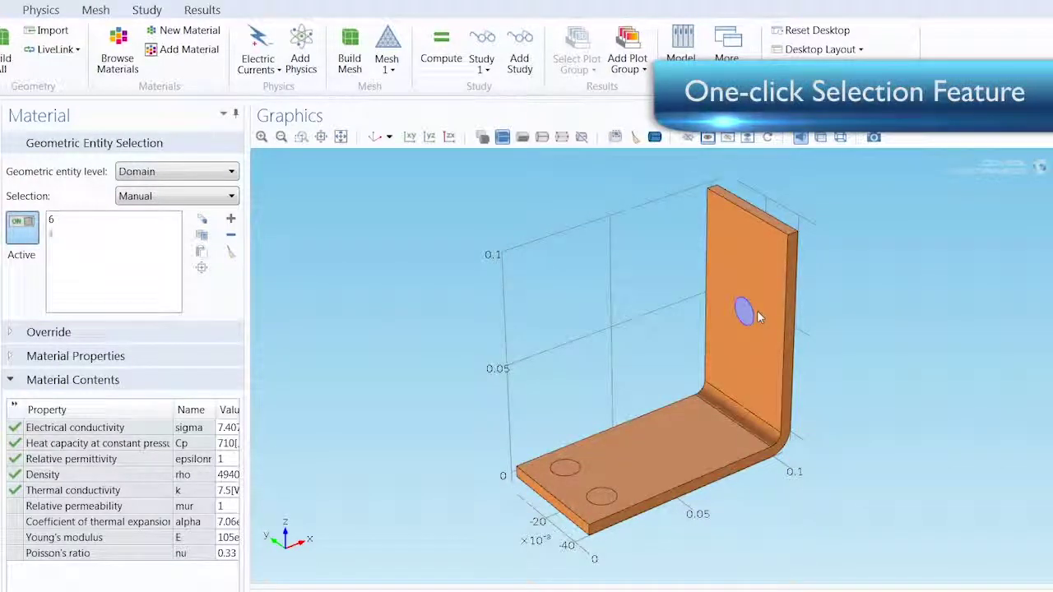
pyautogui.click(758, 314)
pyautogui.moveTo(743, 404); pyautogui.dragTo(731, 364)
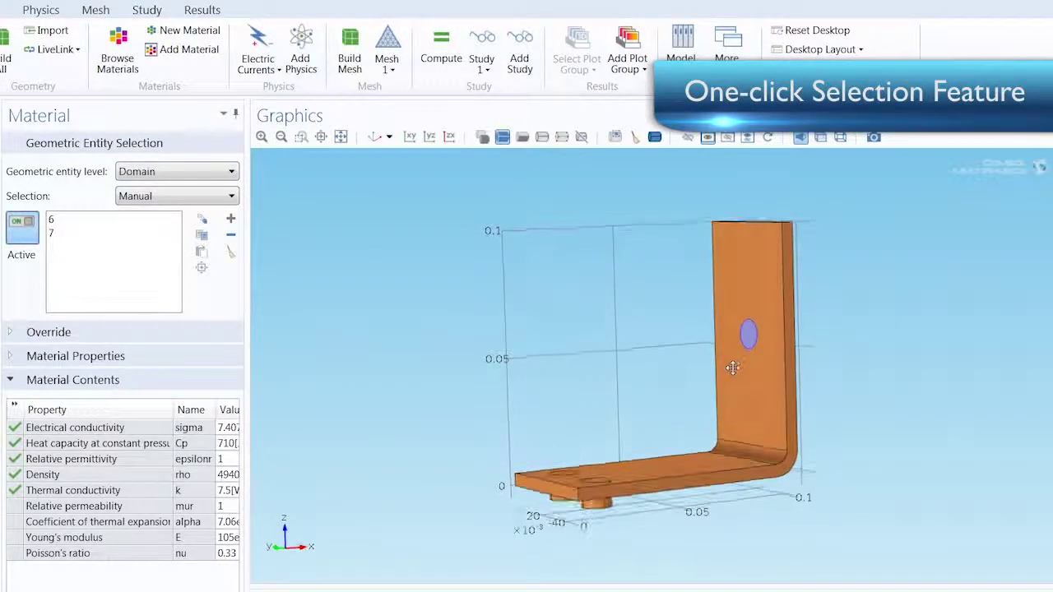
pyautogui.click(565, 478)
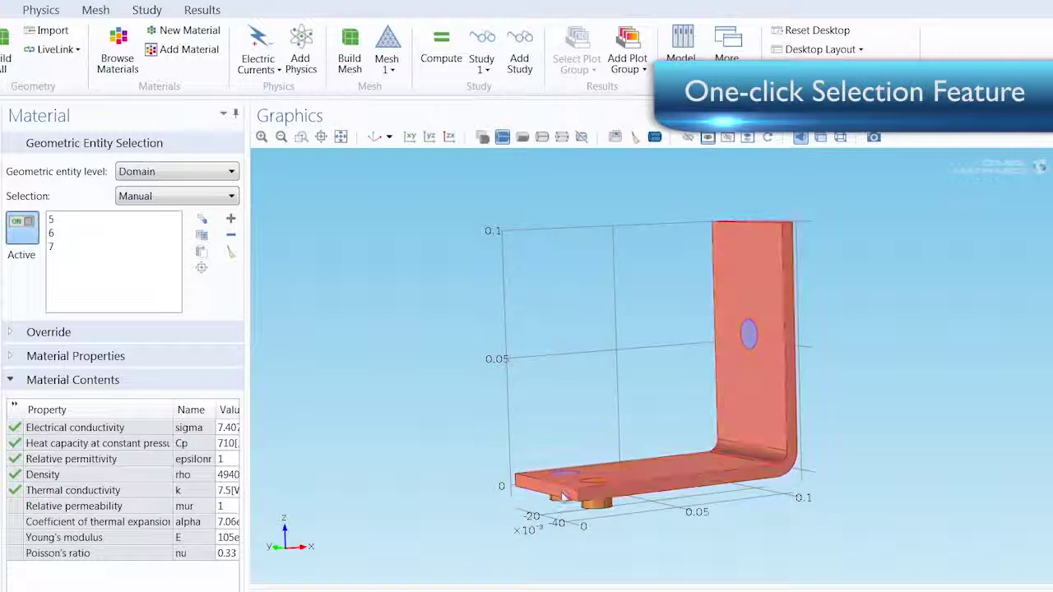
pyautogui.click(562, 498)
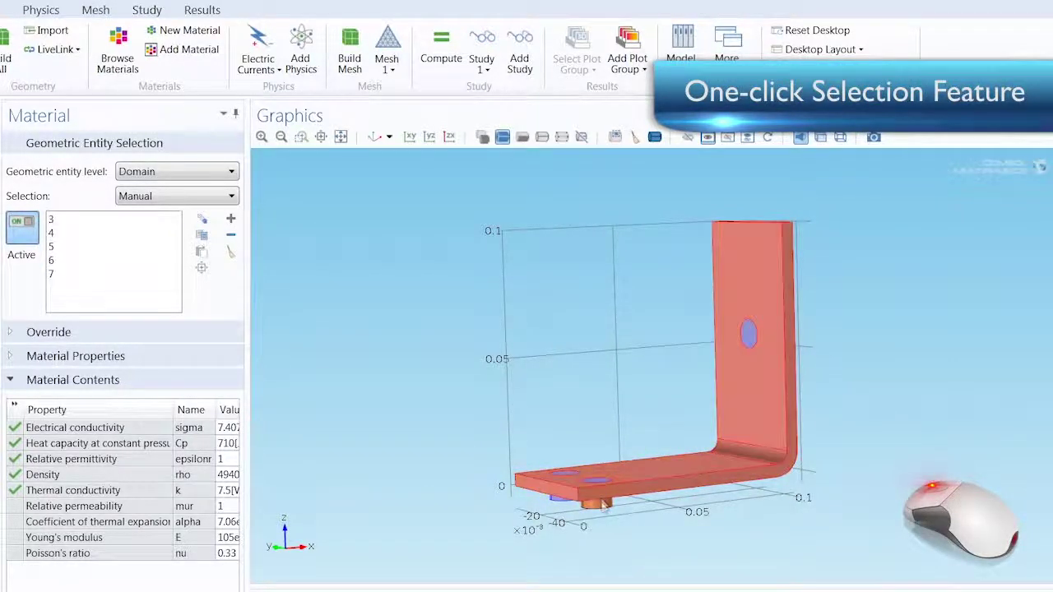
pyautogui.click(597, 482)
pyautogui.click(603, 508)
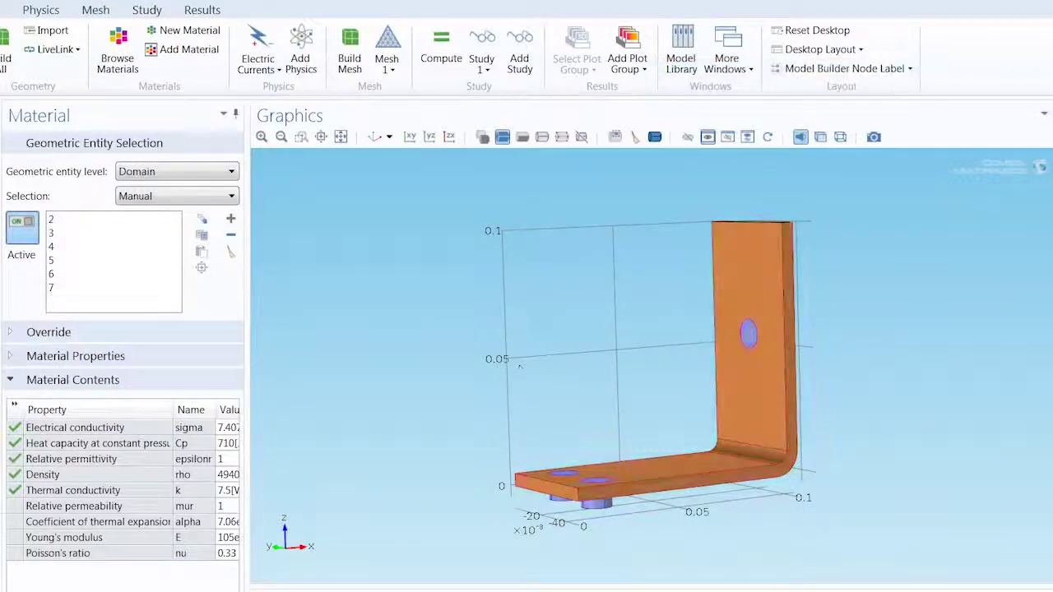
pyautogui.click(374, 137)
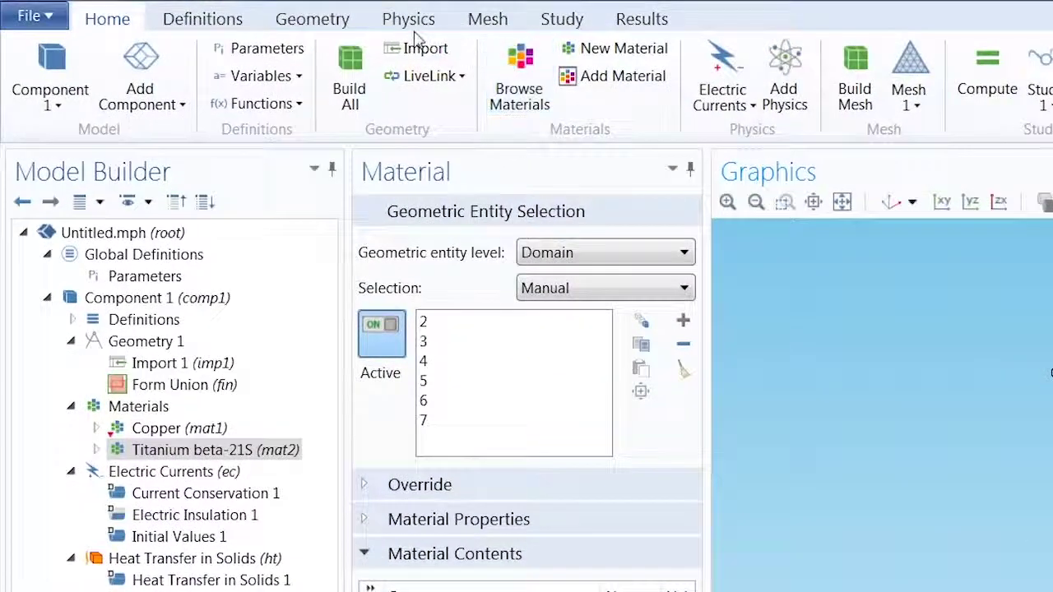
# Add an Electric Potential boundary condition to Electric Currents on the end face of the upright leg's bolt, with potential Vtot
pyautogui.click(410, 29)
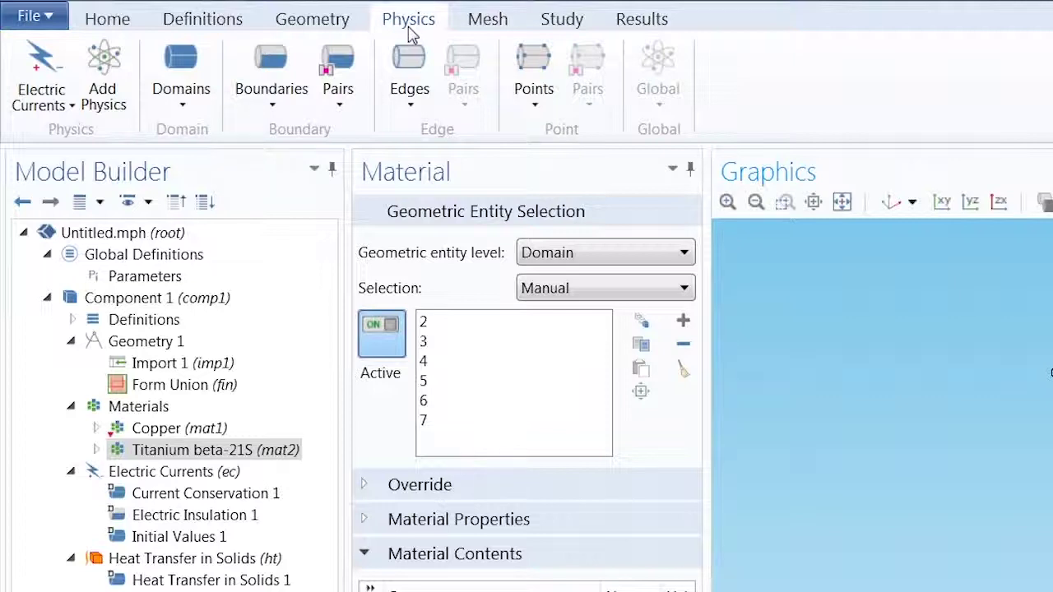
pyautogui.click(66, 105)
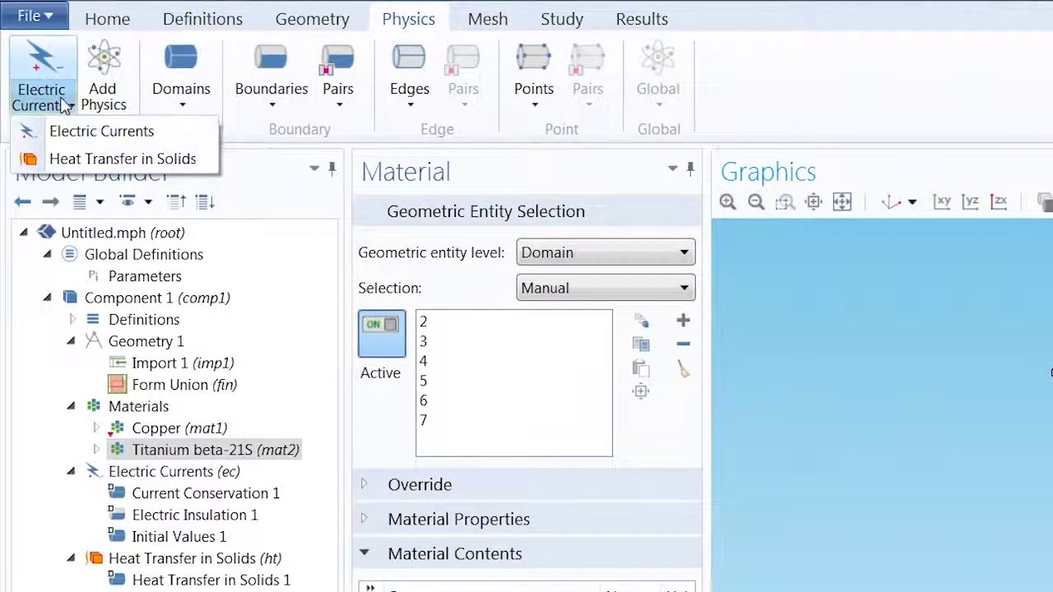
pyautogui.click(65, 106)
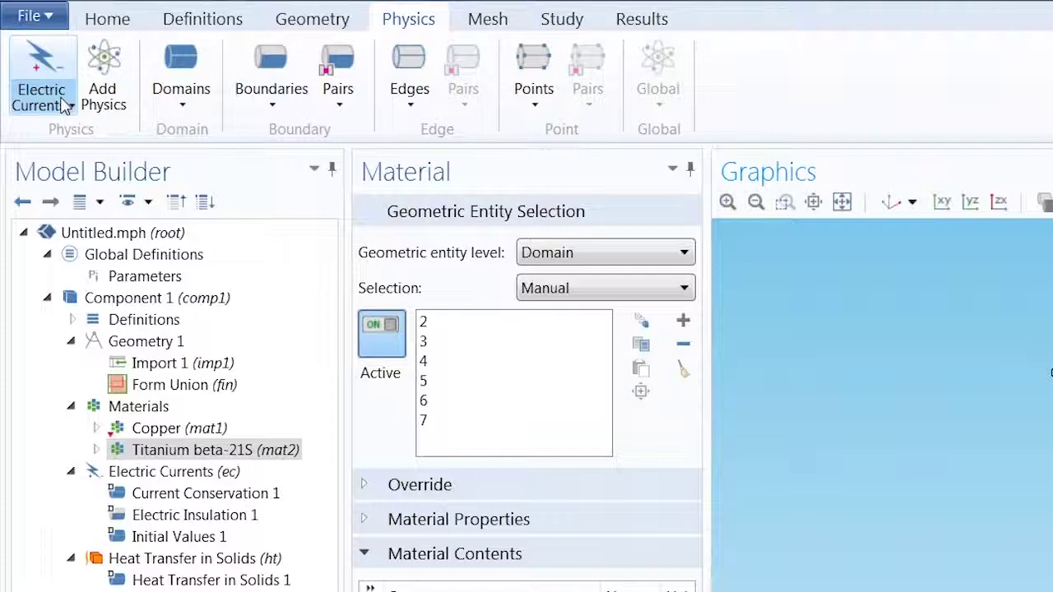
pyautogui.click(266, 72)
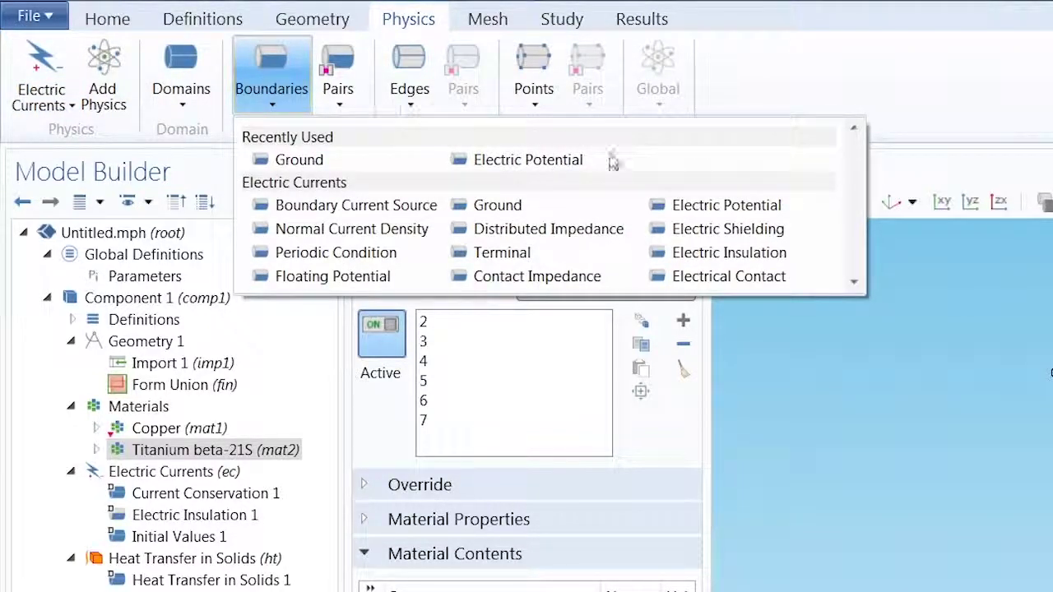
pyautogui.click(687, 209)
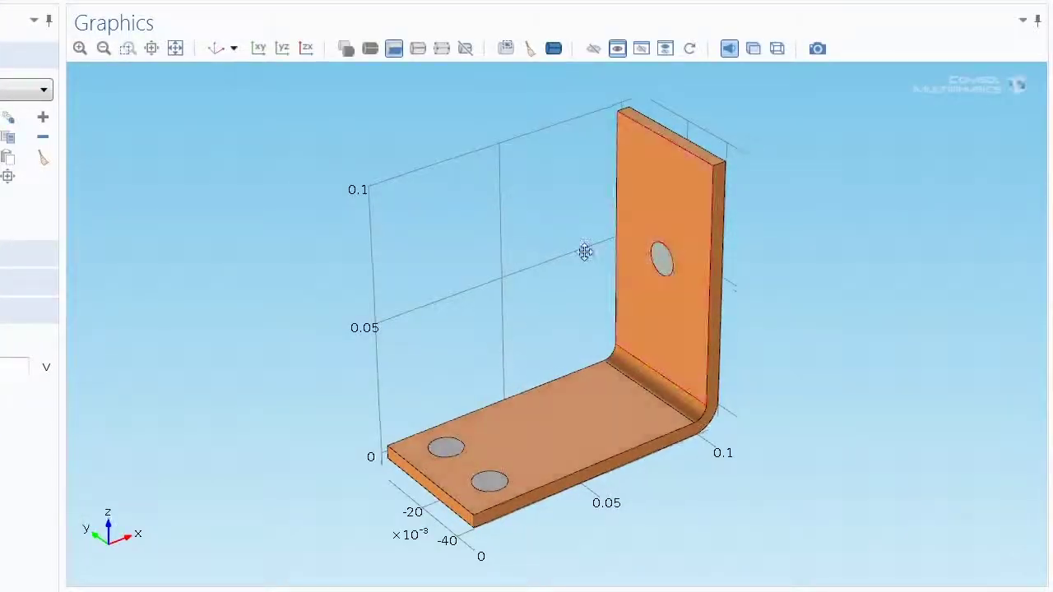
pyautogui.moveTo(584, 251); pyautogui.dragTo(636, 258)
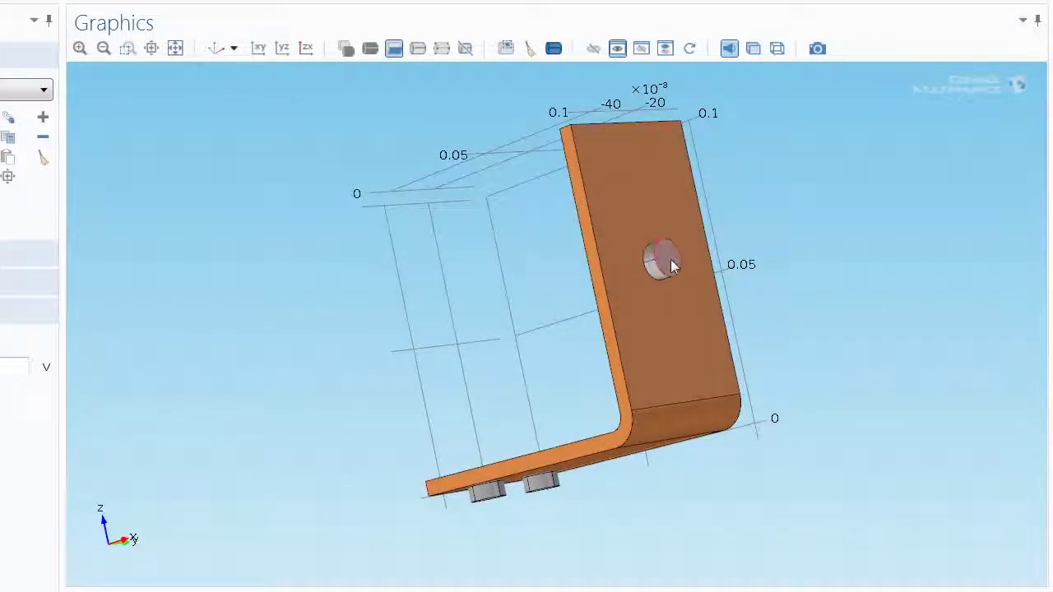
pyautogui.click(672, 265)
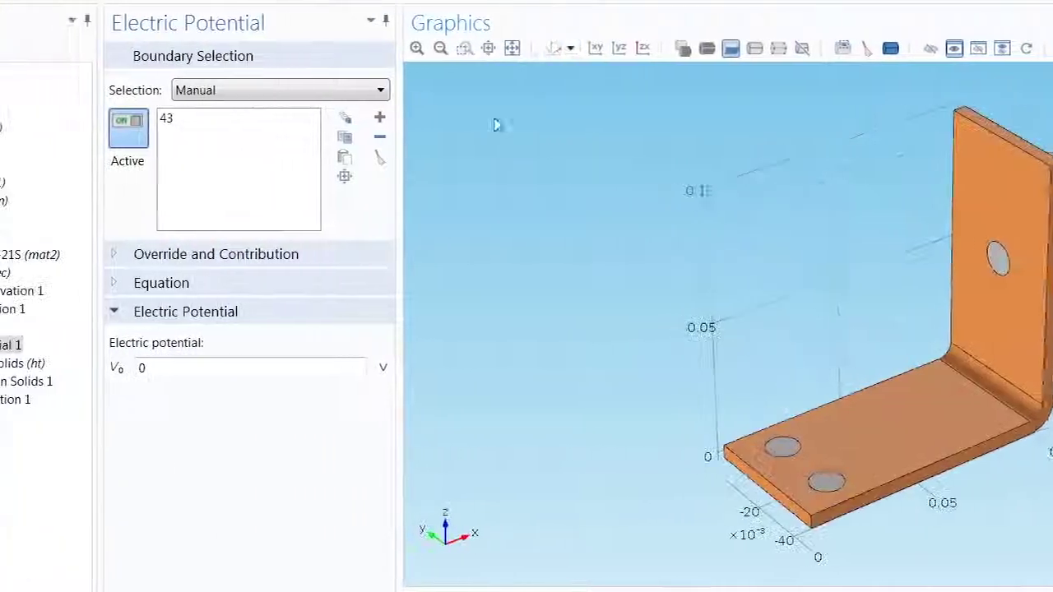
pyautogui.doubleClick(282, 369)
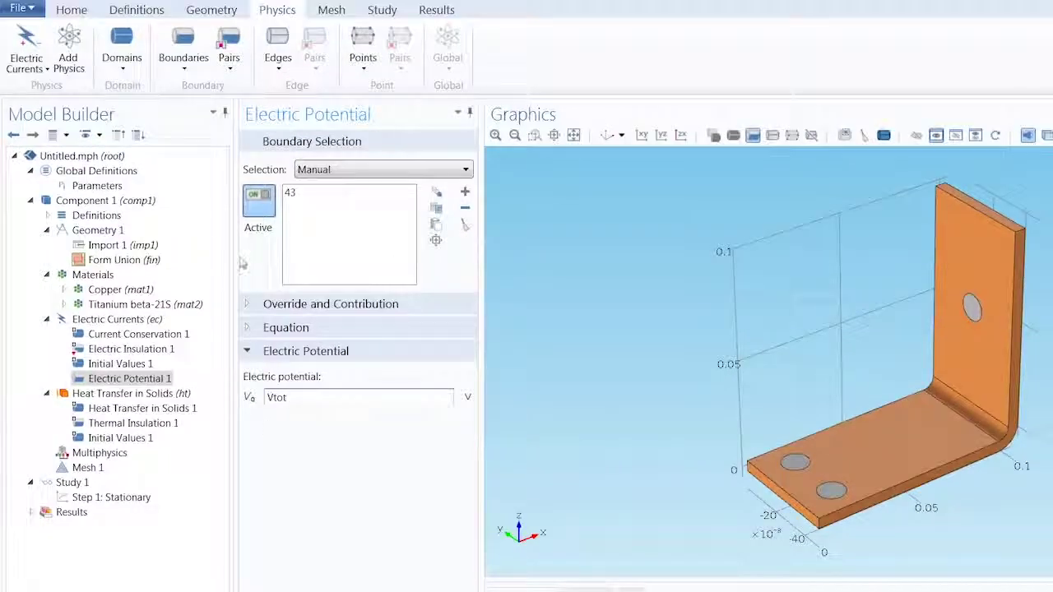
# Add a Ground boundary condition on the end faces of the two bolts under the horizontal leg
pyautogui.click(185, 59)
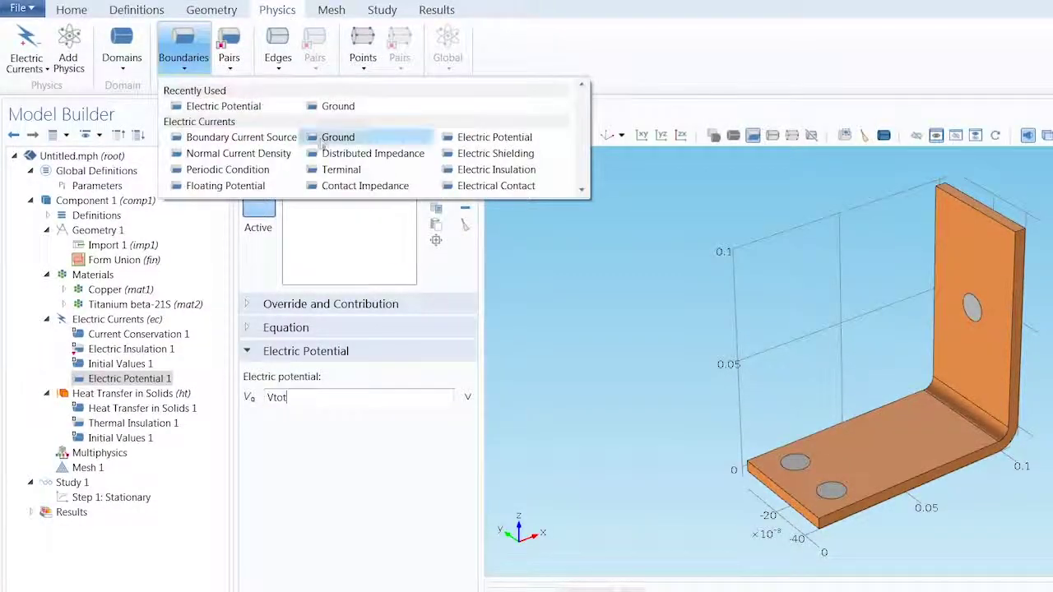
pyautogui.click(333, 137)
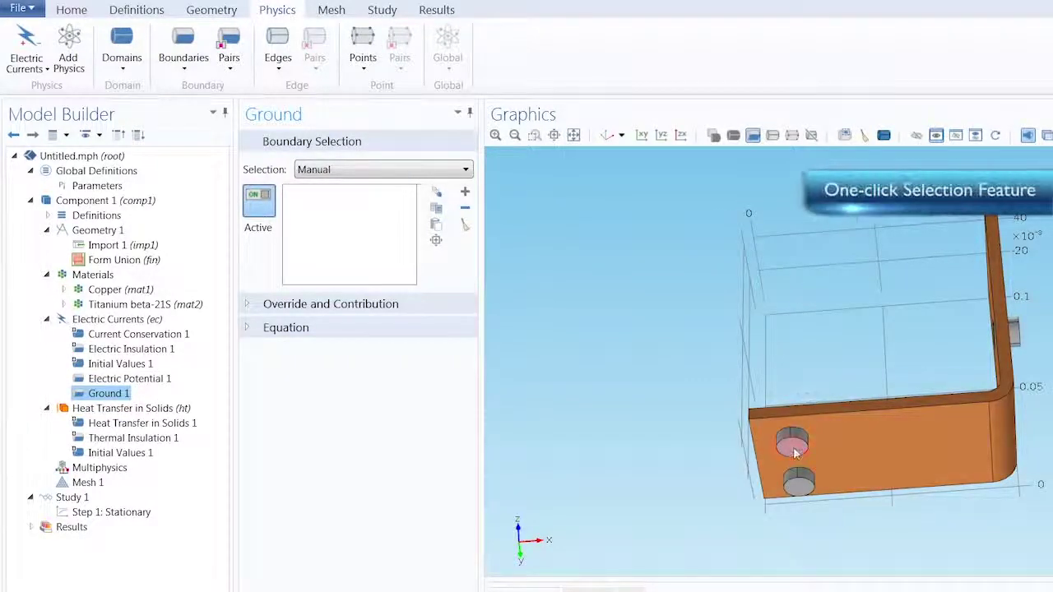
pyautogui.click(793, 448)
pyautogui.click(798, 482)
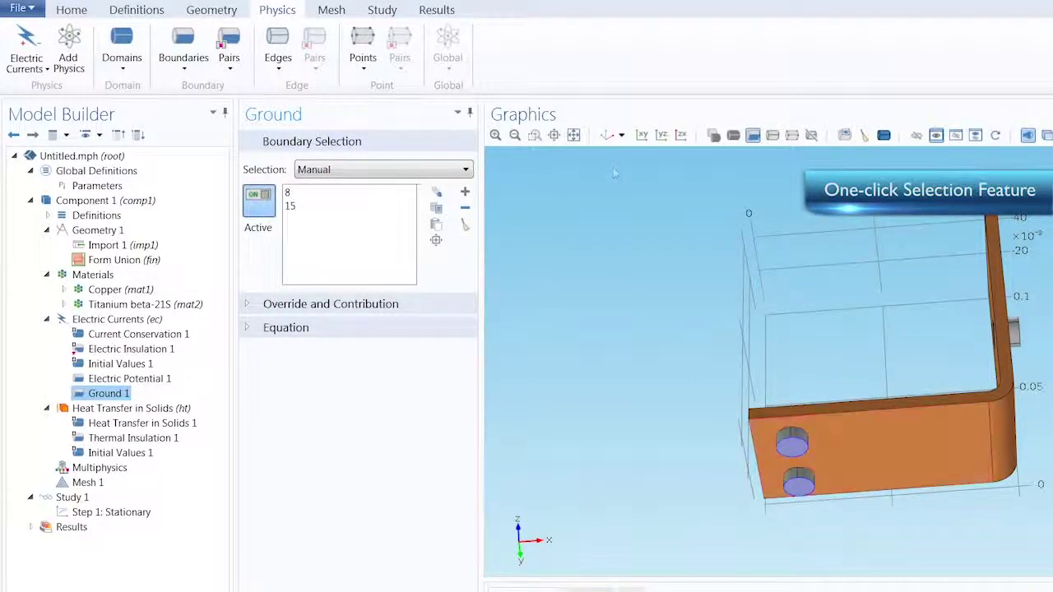
pyautogui.click(609, 135)
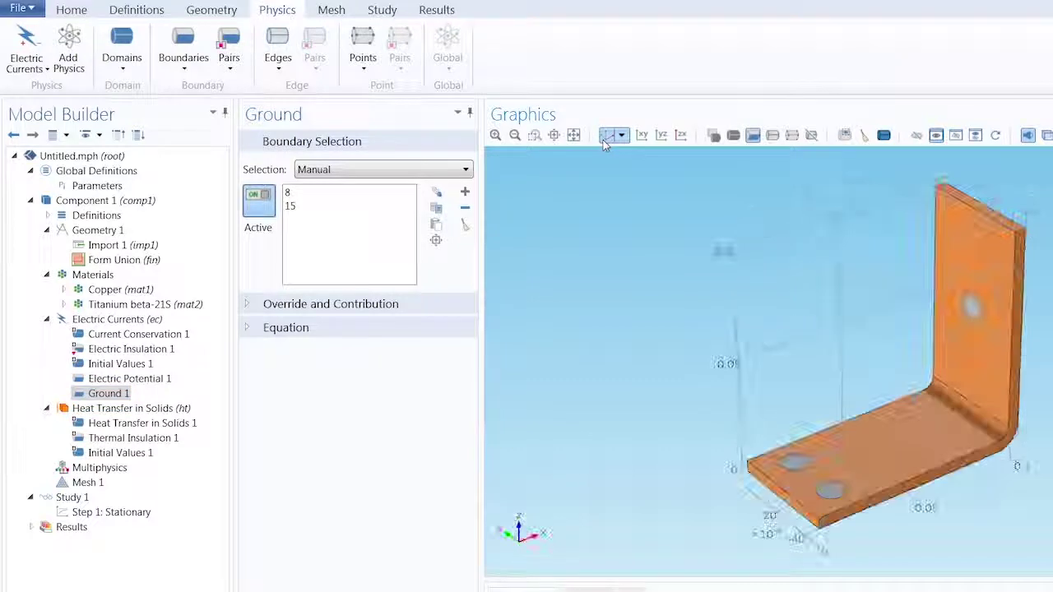
# Add a Heat Flux boundary condition to Heat Transfer in Solids and apply it to all boundaries
pyautogui.click(46, 71)
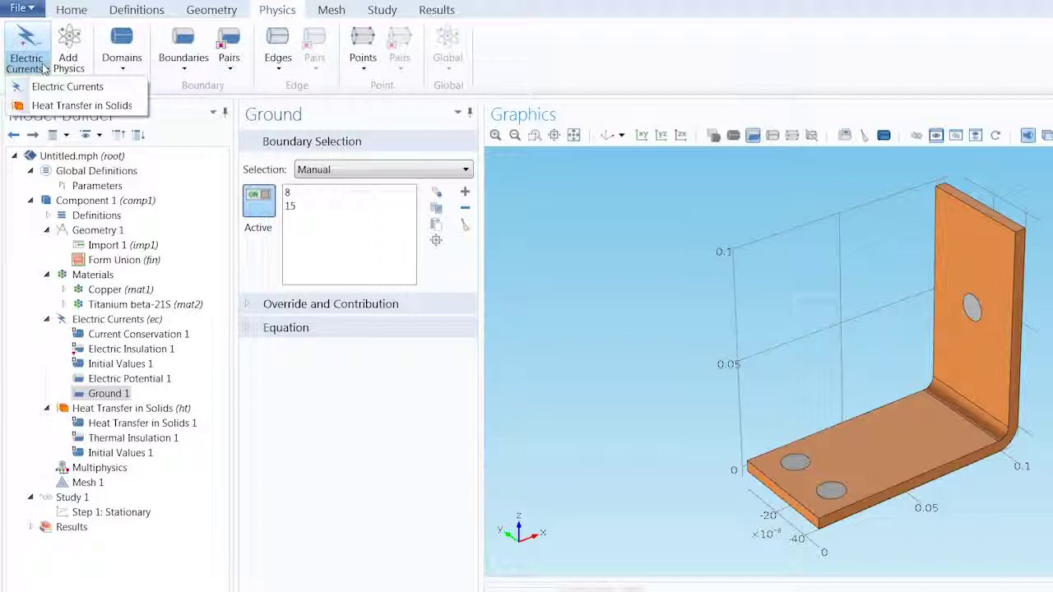
pyautogui.click(37, 106)
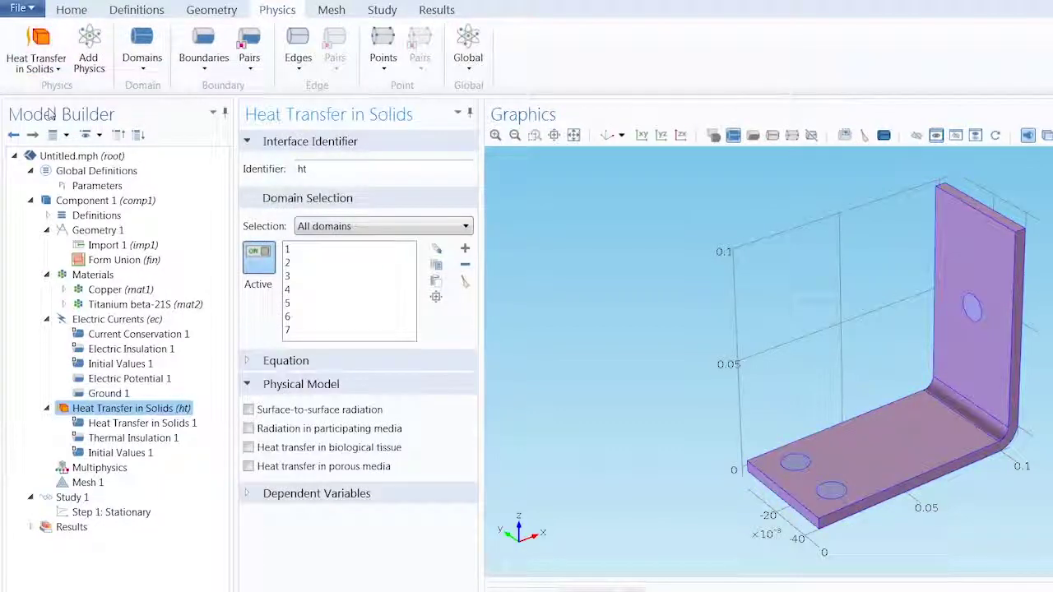
pyautogui.click(203, 51)
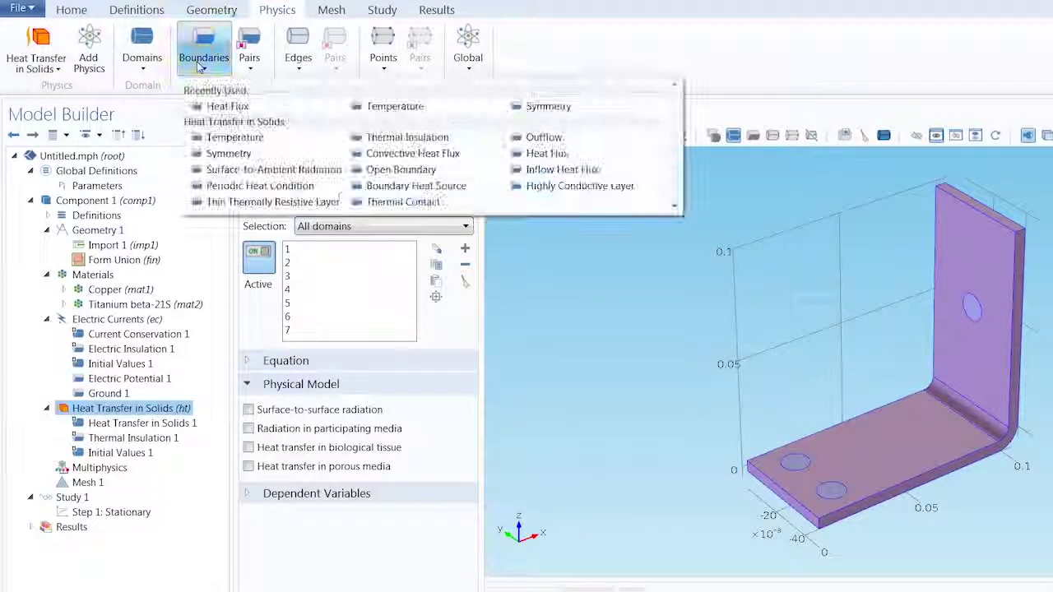
pyautogui.click(535, 154)
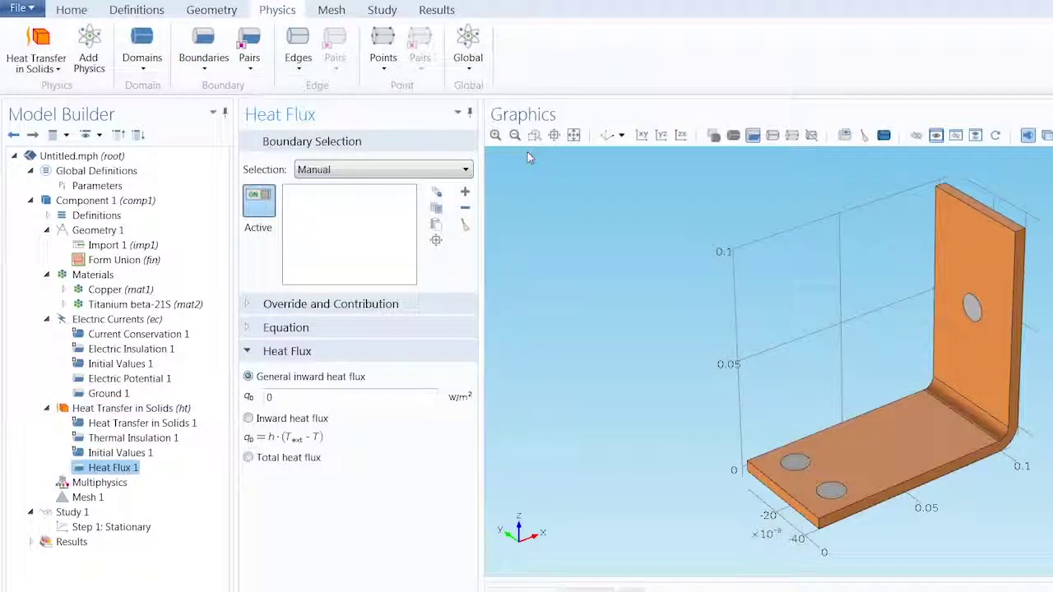
pyautogui.click(435, 170)
pyautogui.click(430, 197)
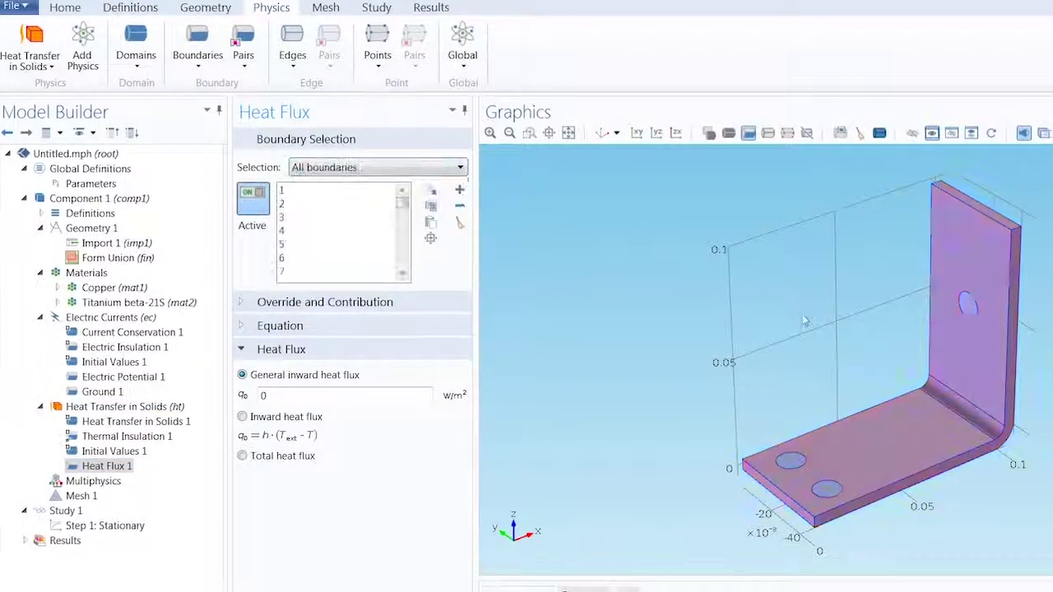
# Exclude the end faces of the three bolts from the Heat Flux boundary selection
pyautogui.moveTo(665, 260); pyautogui.dragTo(744, 242)
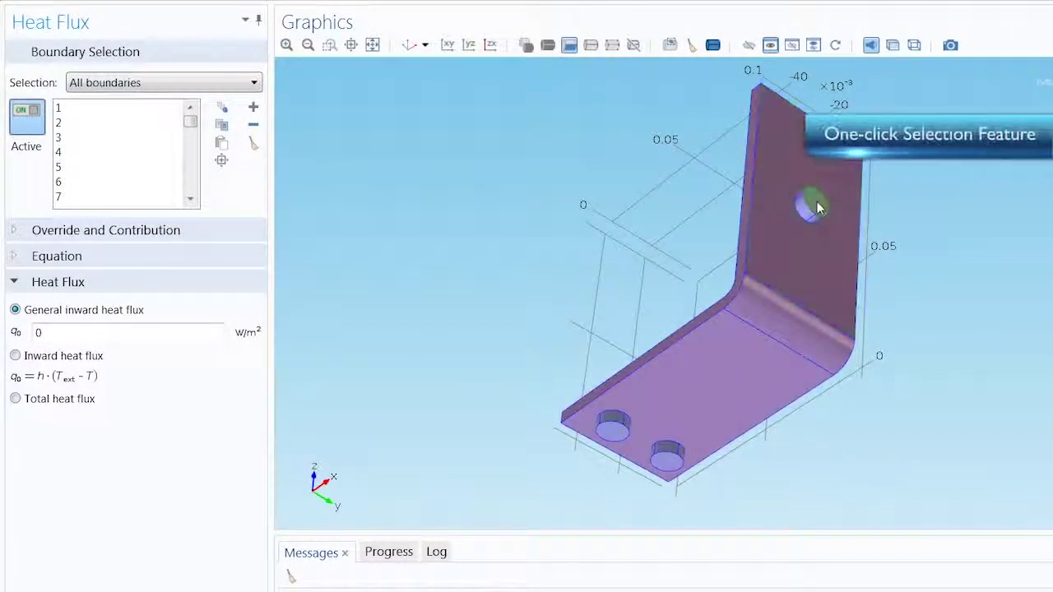
pyautogui.click(700, 417)
pyautogui.click(666, 457)
pyautogui.click(617, 436)
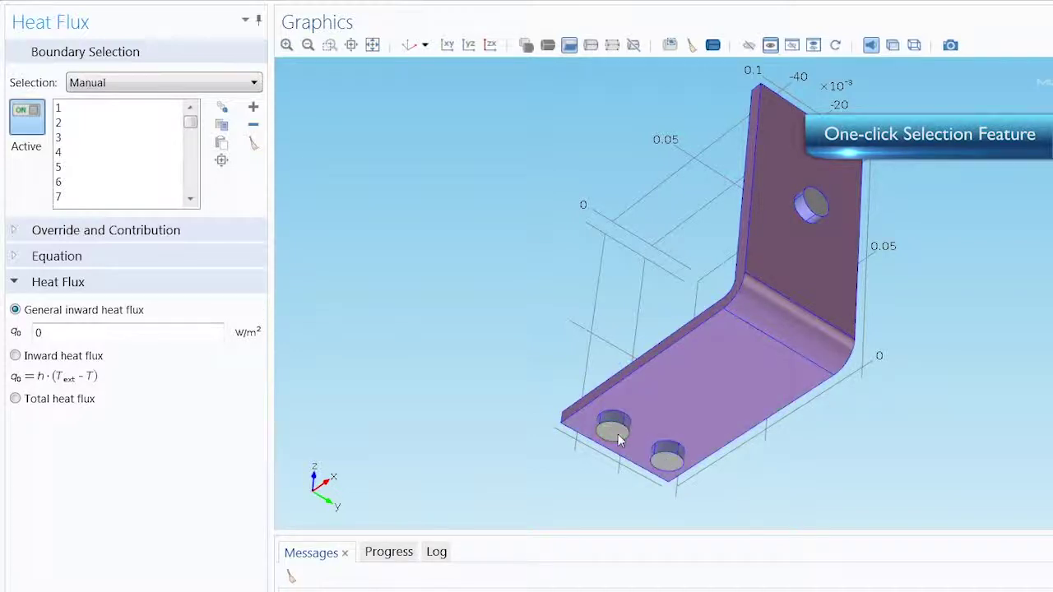
pyautogui.click(408, 44)
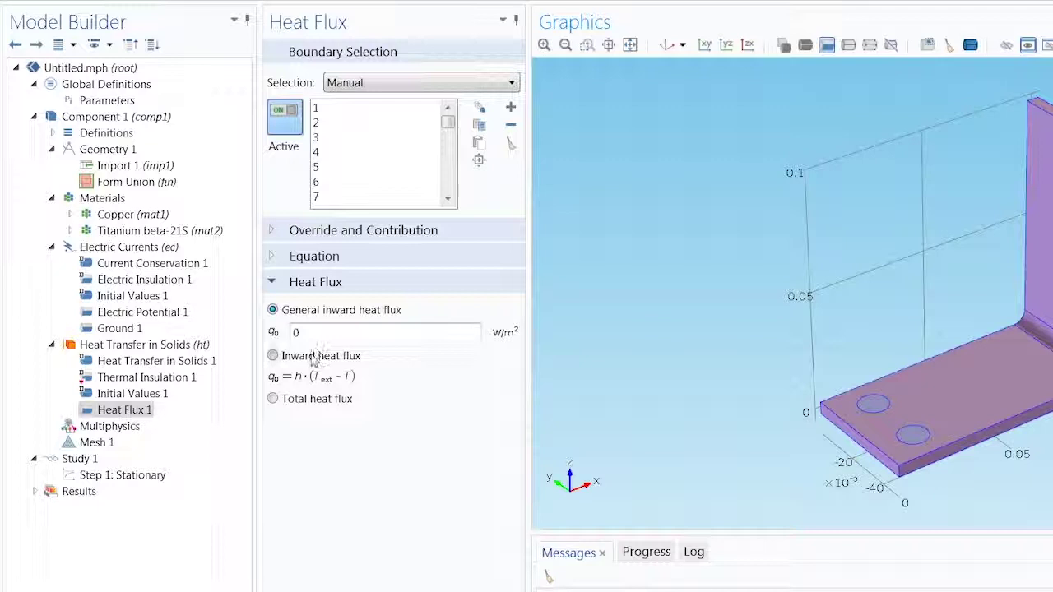
# Switch the heat flux to Inward heat flux with the heat transfer coefficient htc
pyautogui.click(315, 356)
pyautogui.doubleClick(301, 396)
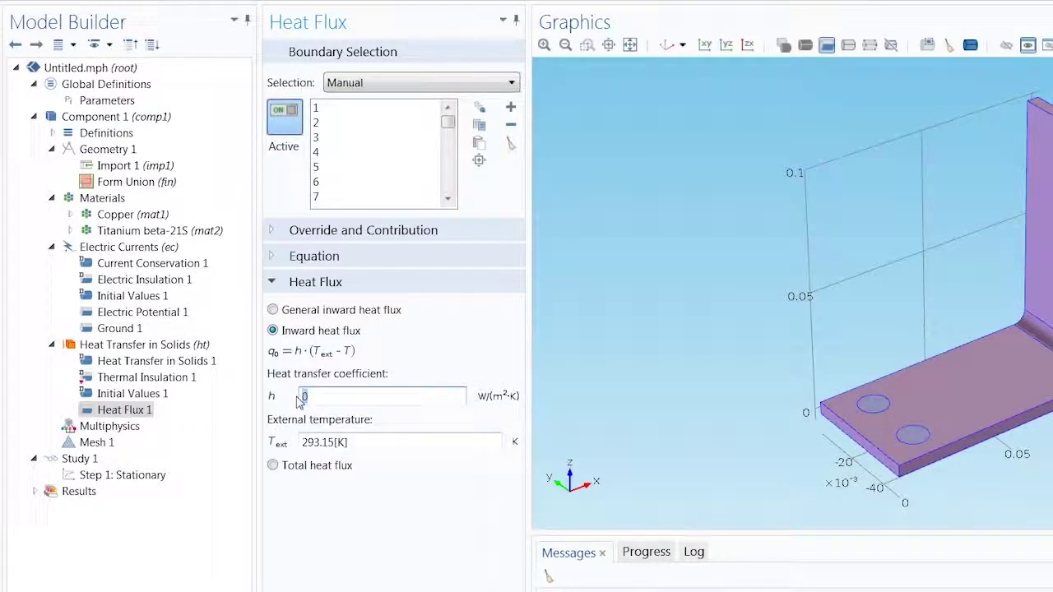
pyautogui.write('htc')
# Add an Electromagnetic Heat Source multiphysics coupling and apply it to all domains
pyautogui.click(119, 426)
pyautogui.rightClick(125, 426)
pyautogui.click(168, 439)
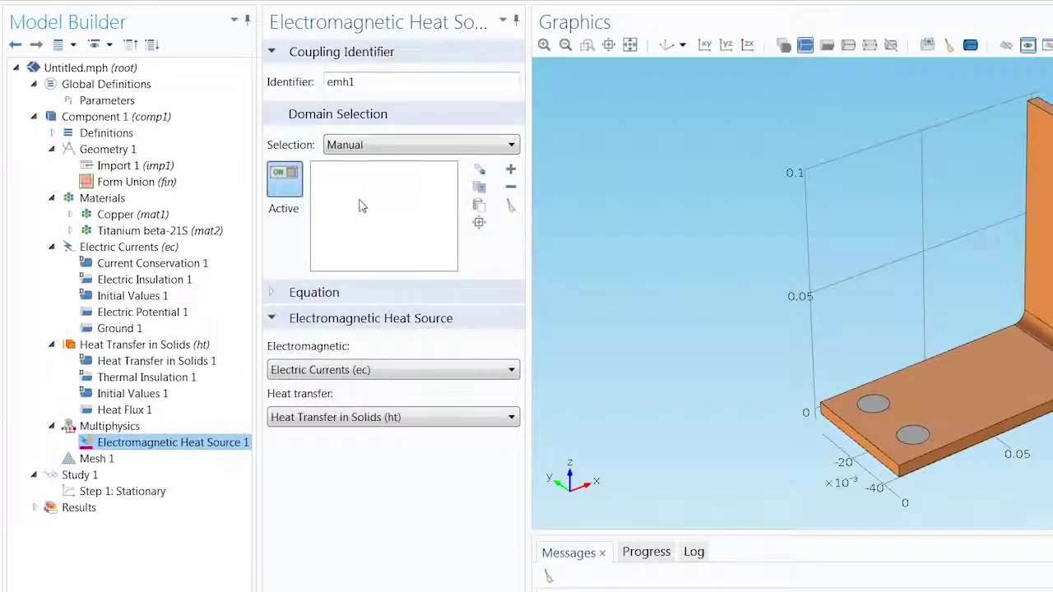
pyautogui.click(390, 145)
pyautogui.click(393, 177)
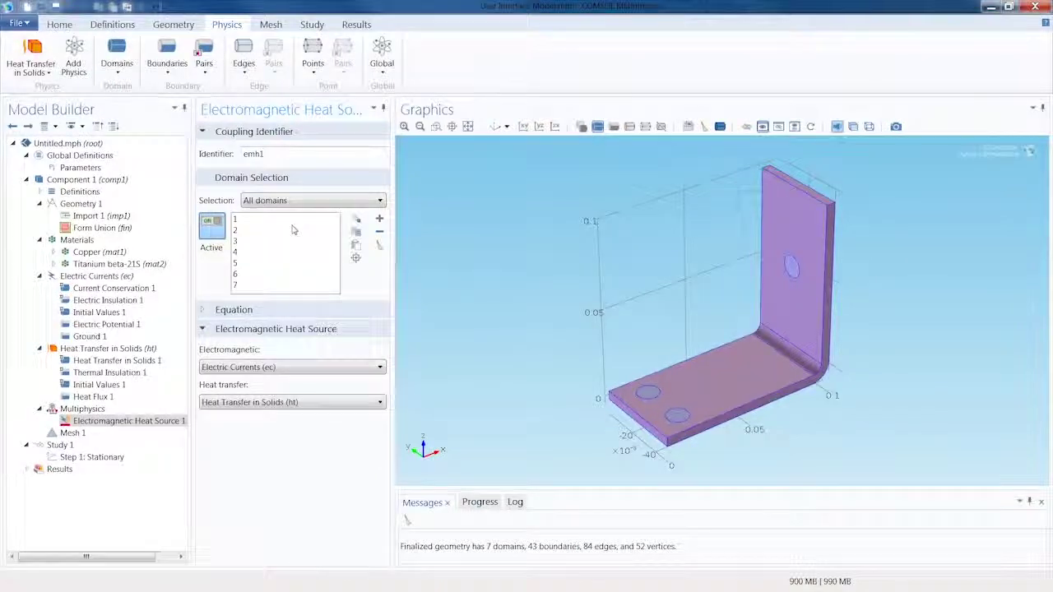
# Build the physics-controlled mesh of the busbar and compute the stationary study
pyautogui.click(60, 24)
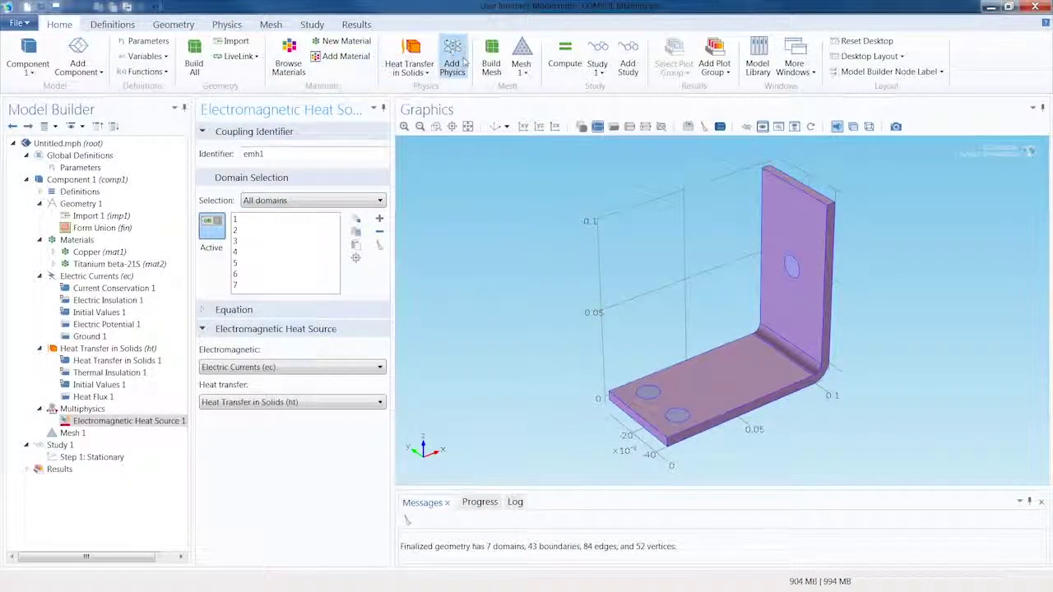
pyautogui.click(493, 64)
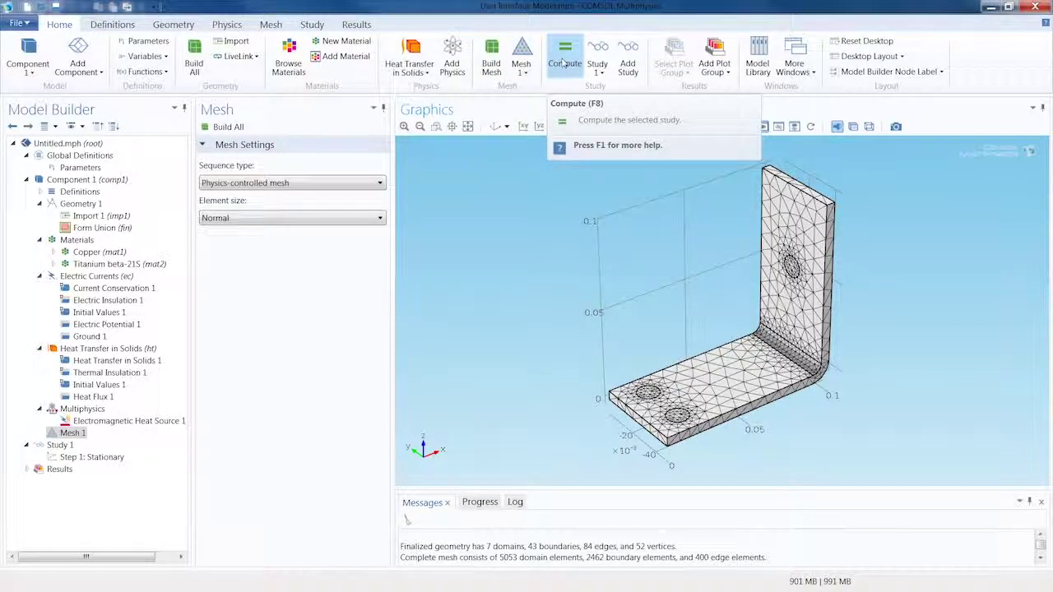
pyautogui.click(564, 63)
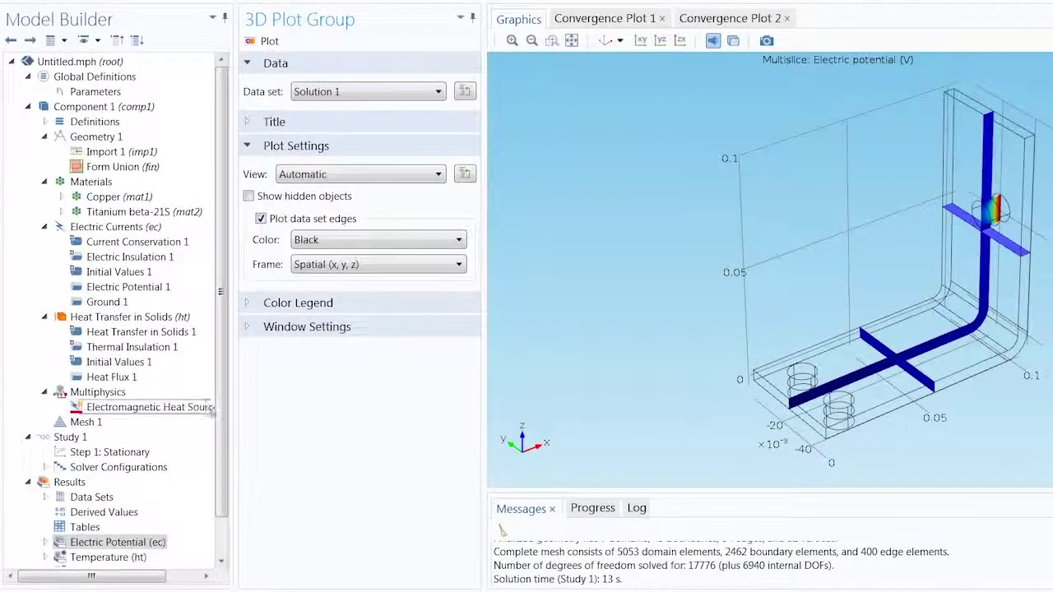
# Display the Temperature plot and the Isothermal Contours plot of the solved busbar
pyautogui.scroll(-1, 189, 494)
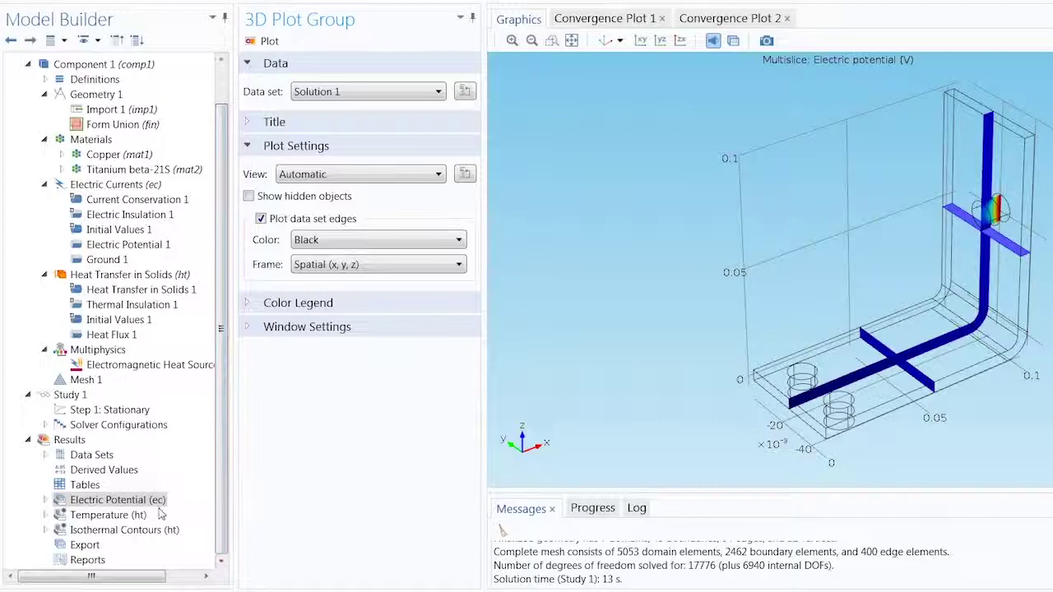
pyautogui.click(105, 517)
pyautogui.click(106, 517)
pyautogui.moveTo(813, 296); pyautogui.dragTo(784, 257)
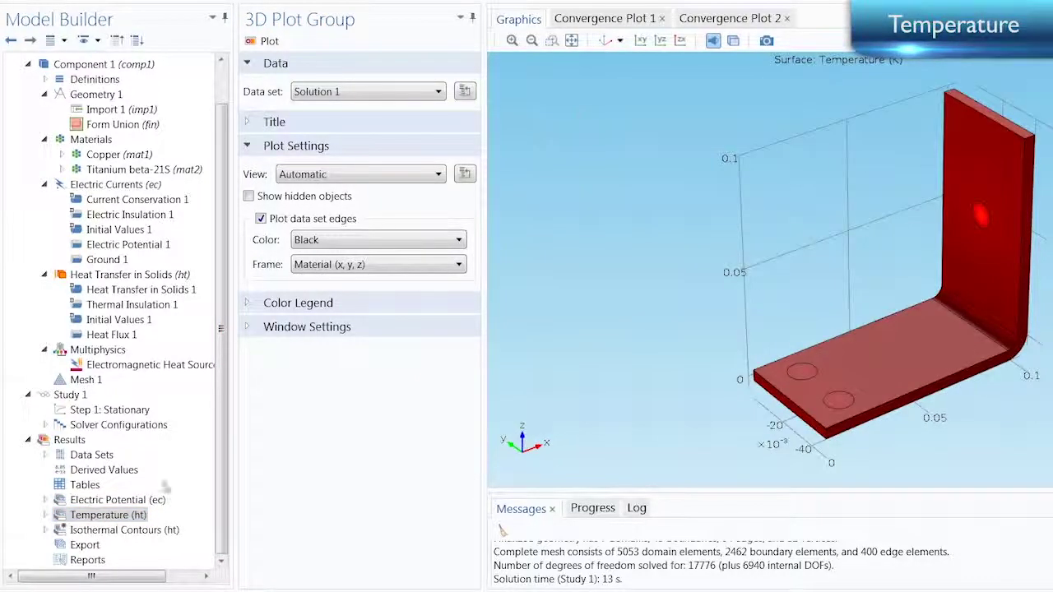
pyautogui.click(107, 530)
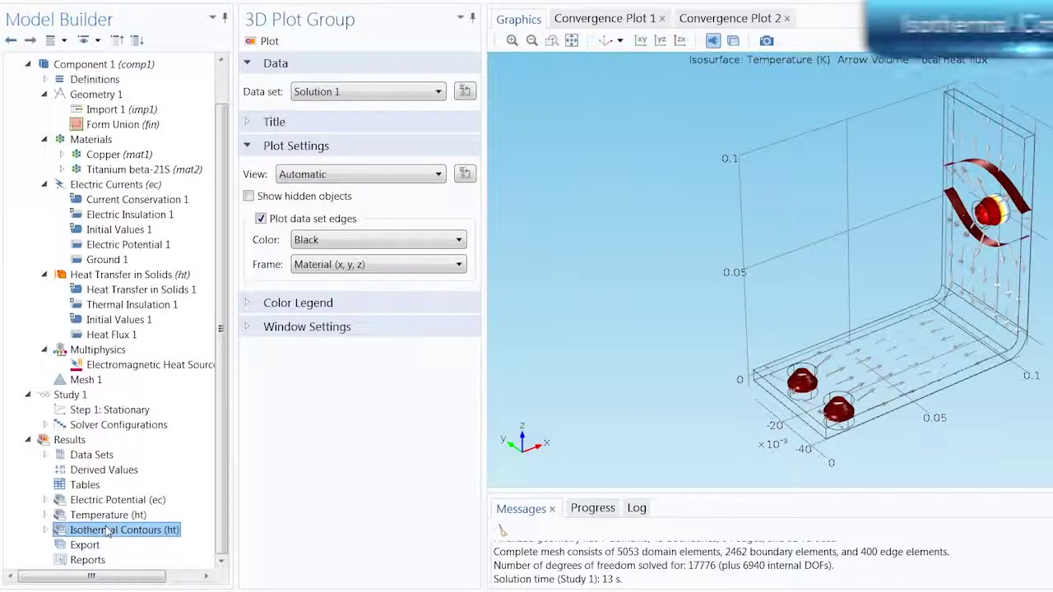
# Delete the Multislice 1 plot from the Electric Potential (ec) plot group
pyautogui.click(108, 499)
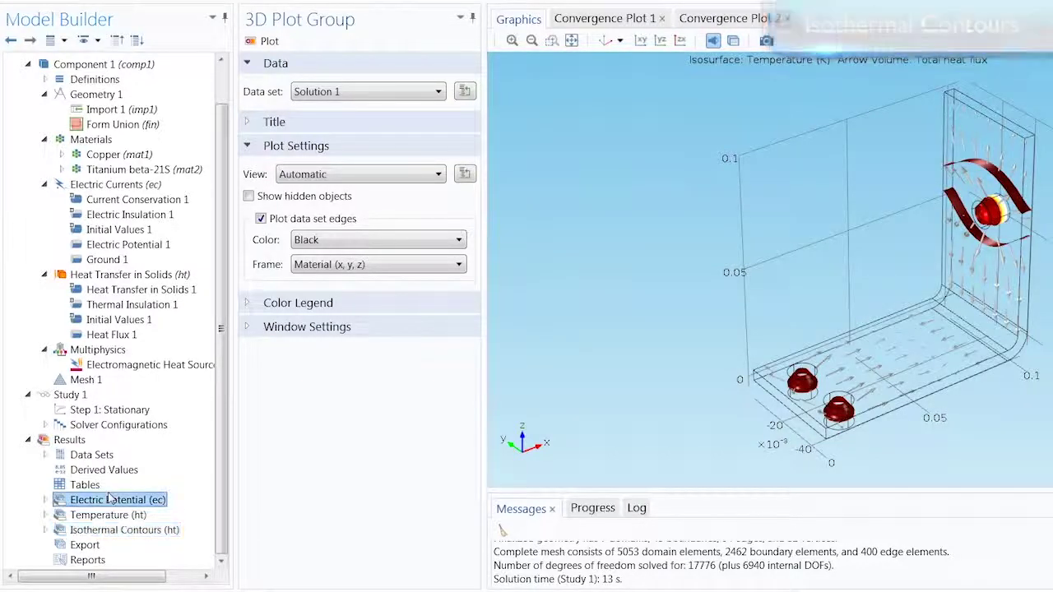
pyautogui.click(46, 500)
pyautogui.click(101, 515)
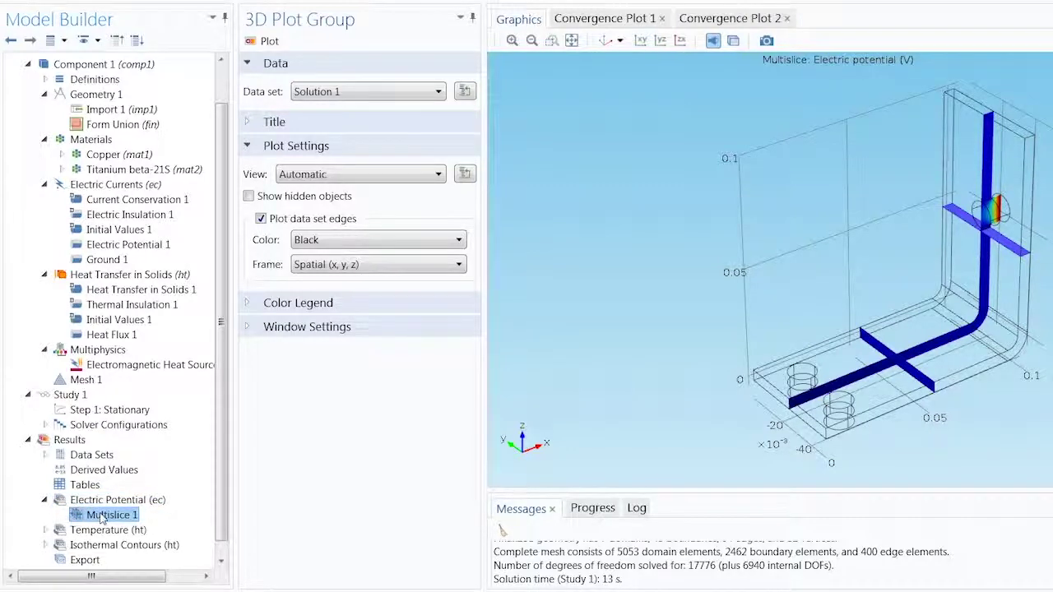
pyautogui.rightClick(102, 516)
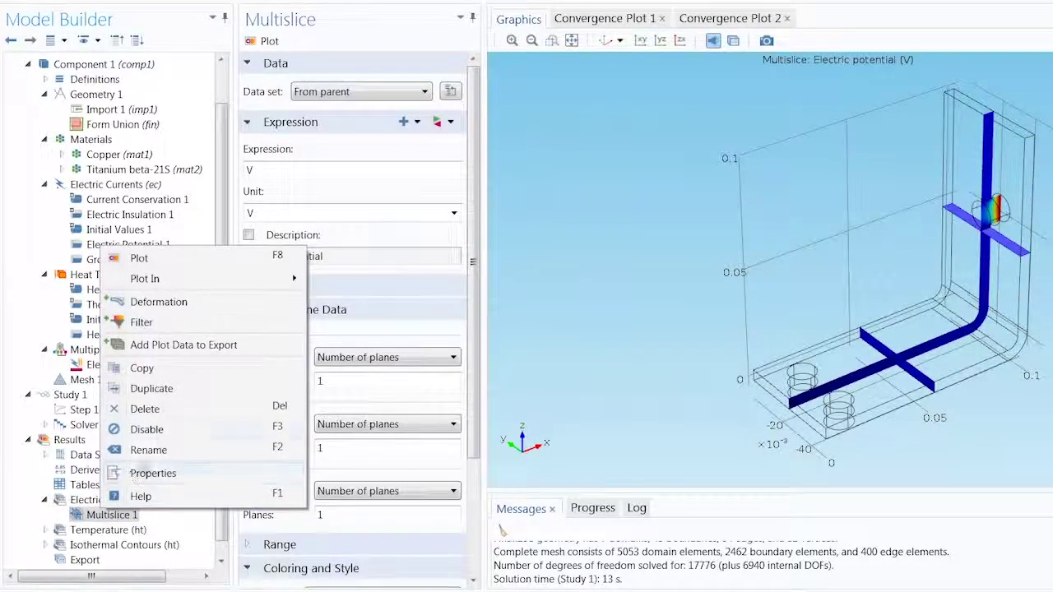
pyautogui.click(145, 409)
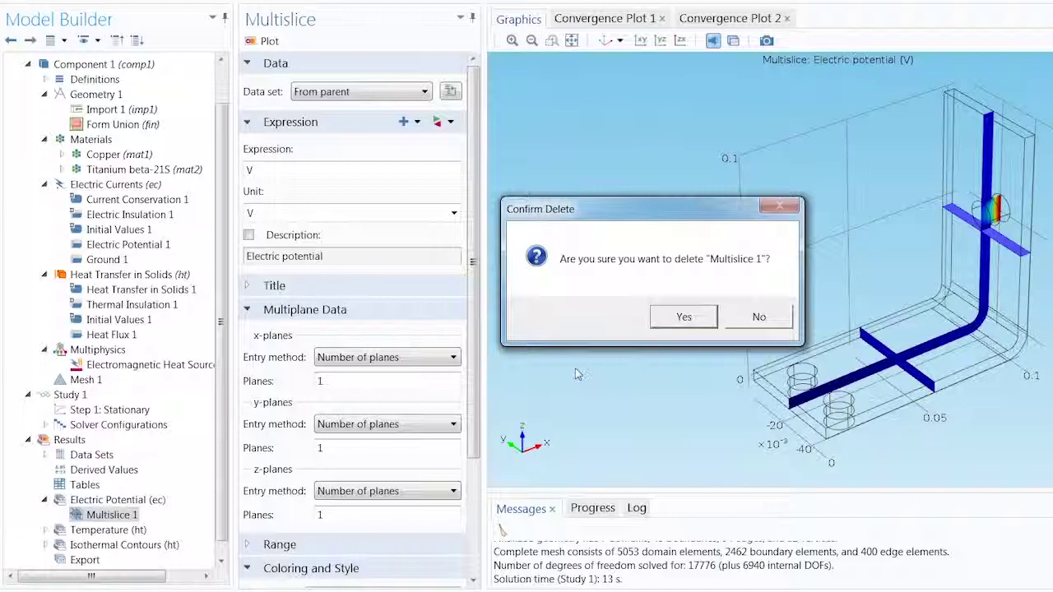
pyautogui.click(678, 316)
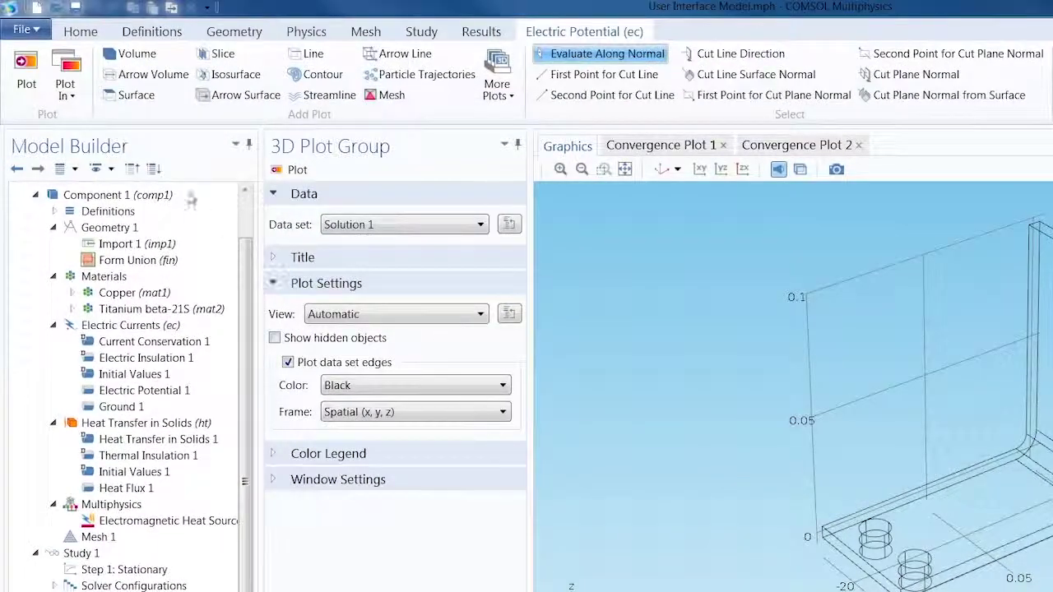
# Add a surface plot to the Electric Potential group, find the expression Current density norm (ec.normJ) by searching "current", and plot it
pyautogui.click(132, 97)
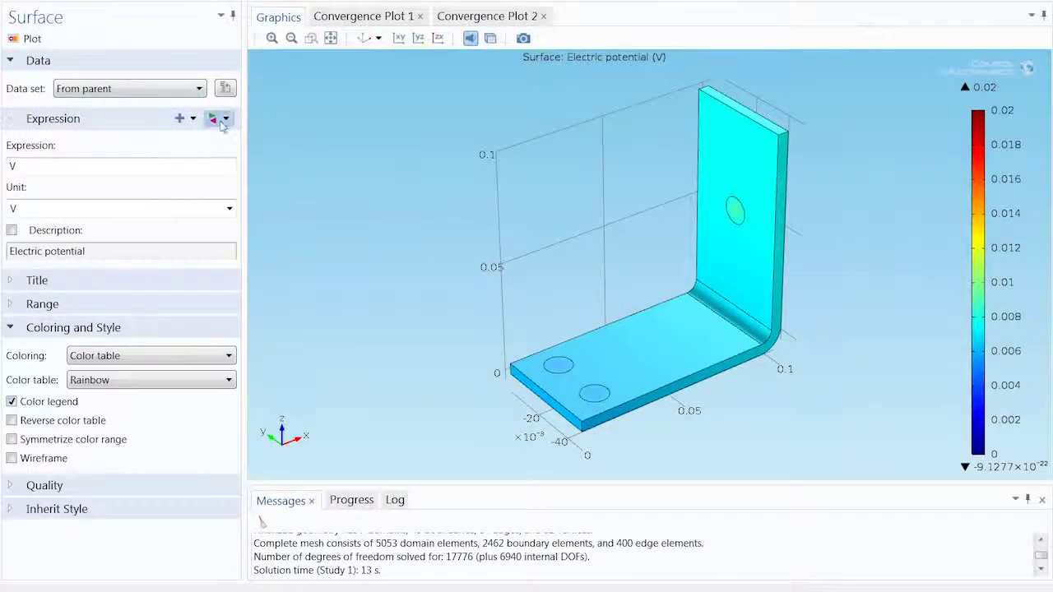
pyautogui.click(220, 122)
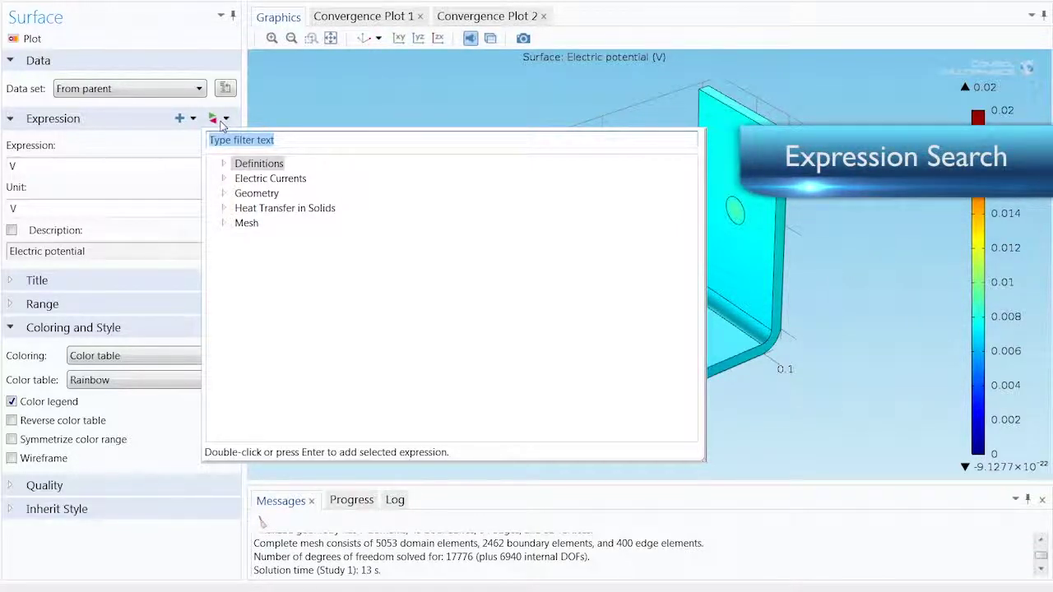
pyautogui.write('curr')
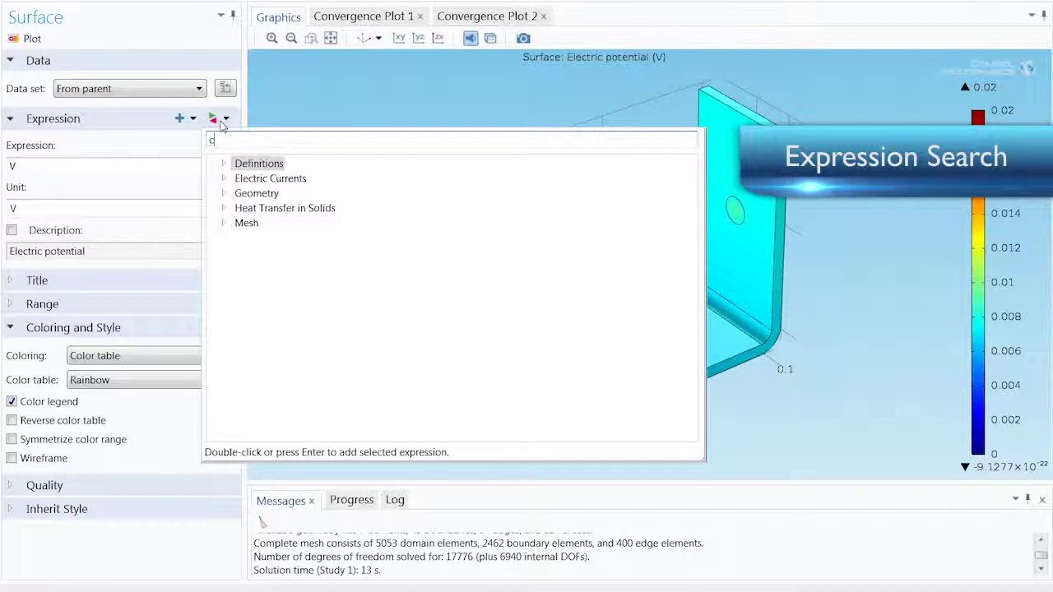
pyautogui.write('ent')
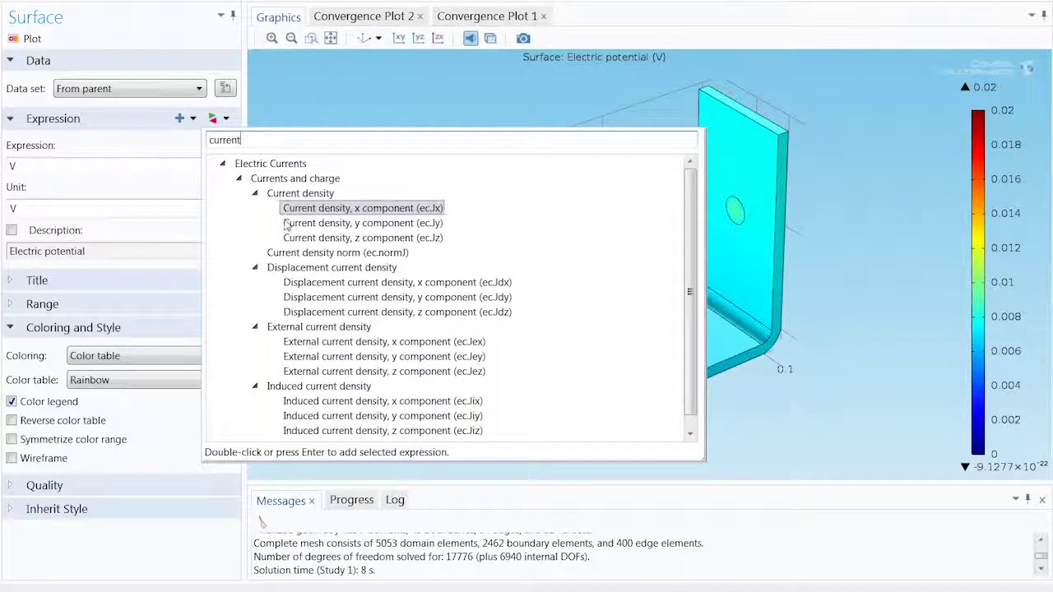
pyautogui.click(299, 254)
pyautogui.doubleClick(299, 254)
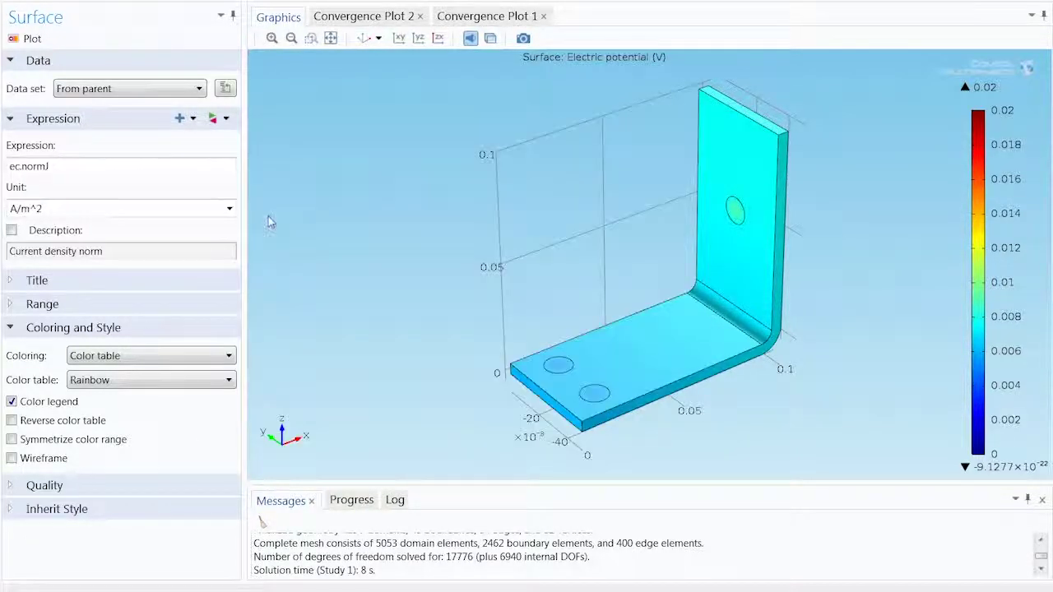
pyautogui.click(33, 39)
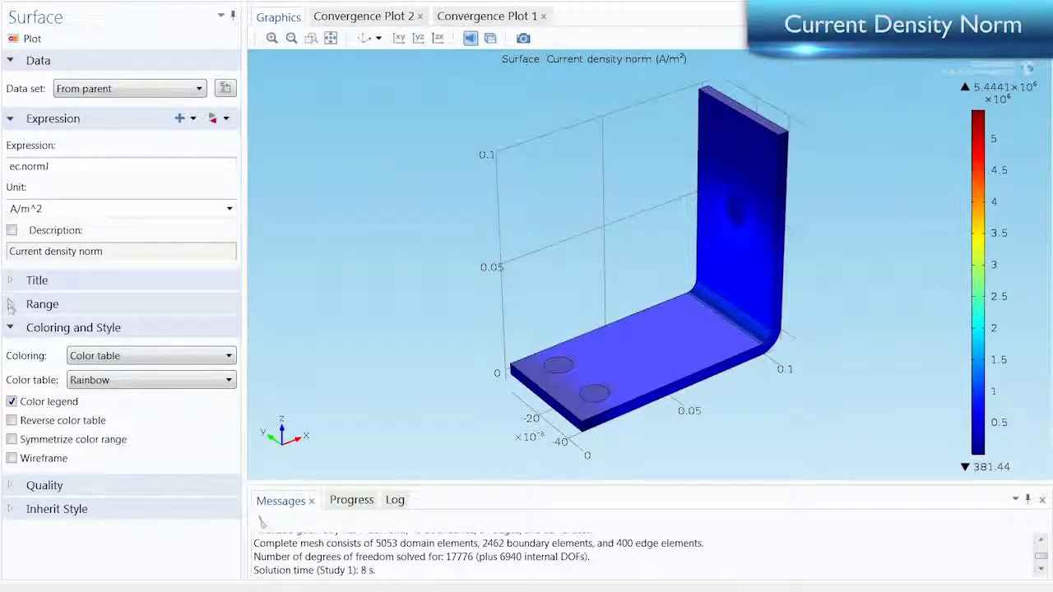
# Enable a manual color range for the current density surface plot and set its maximum to 1000000
pyautogui.click(11, 304)
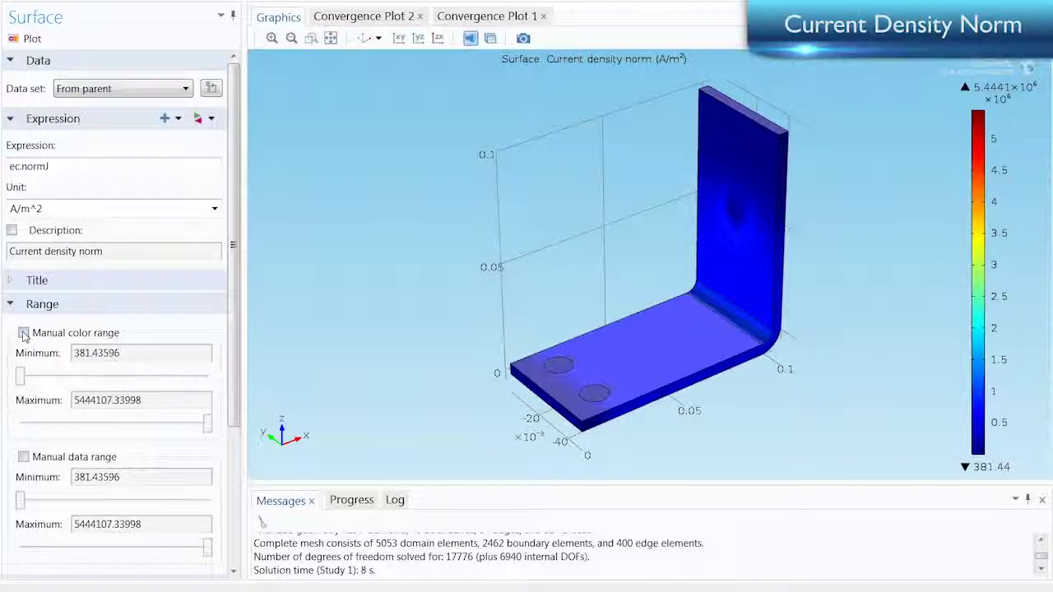
pyautogui.click(24, 333)
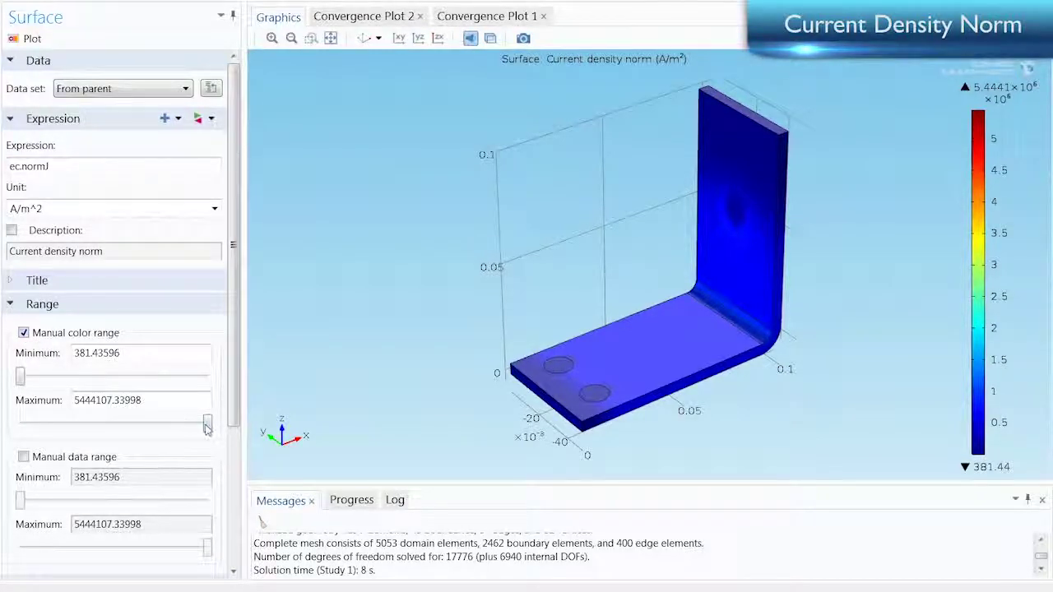
pyautogui.moveTo(207, 425); pyautogui.dragTo(47, 422)
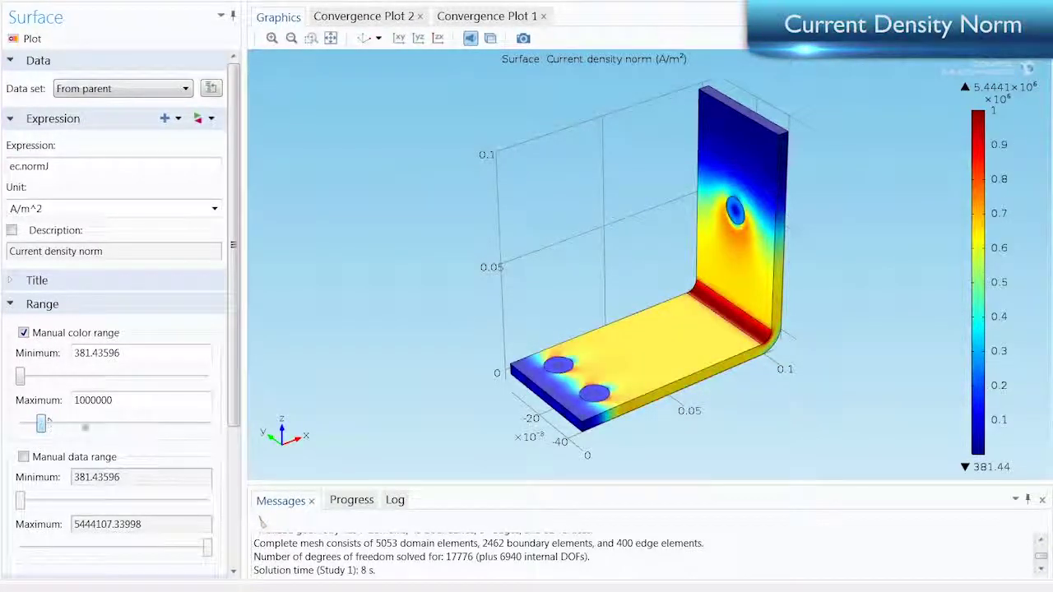
pyautogui.moveTo(679, 323); pyautogui.dragTo(713, 335)
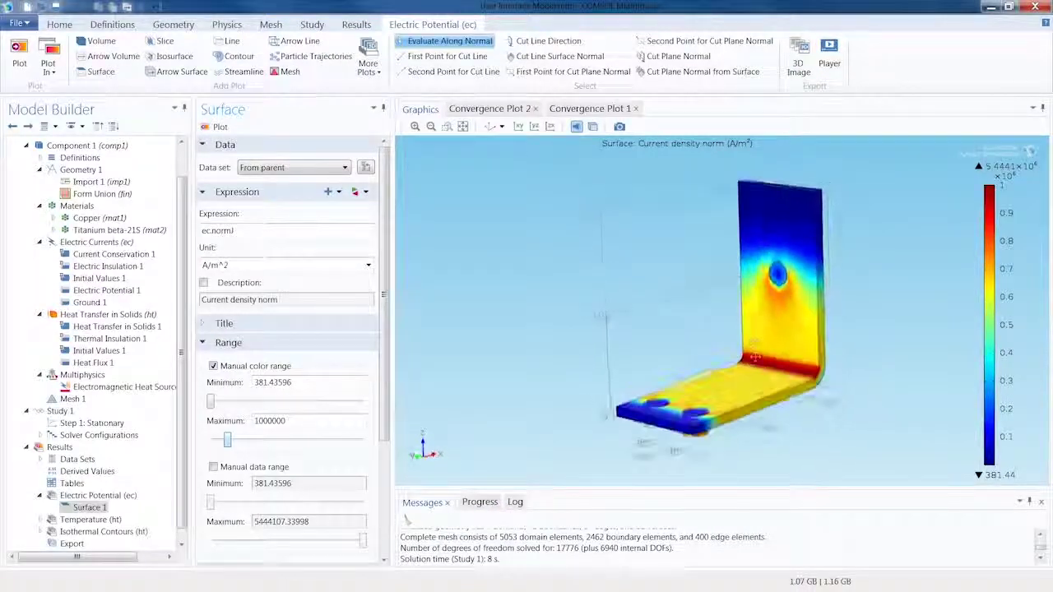
pyautogui.click(491, 128)
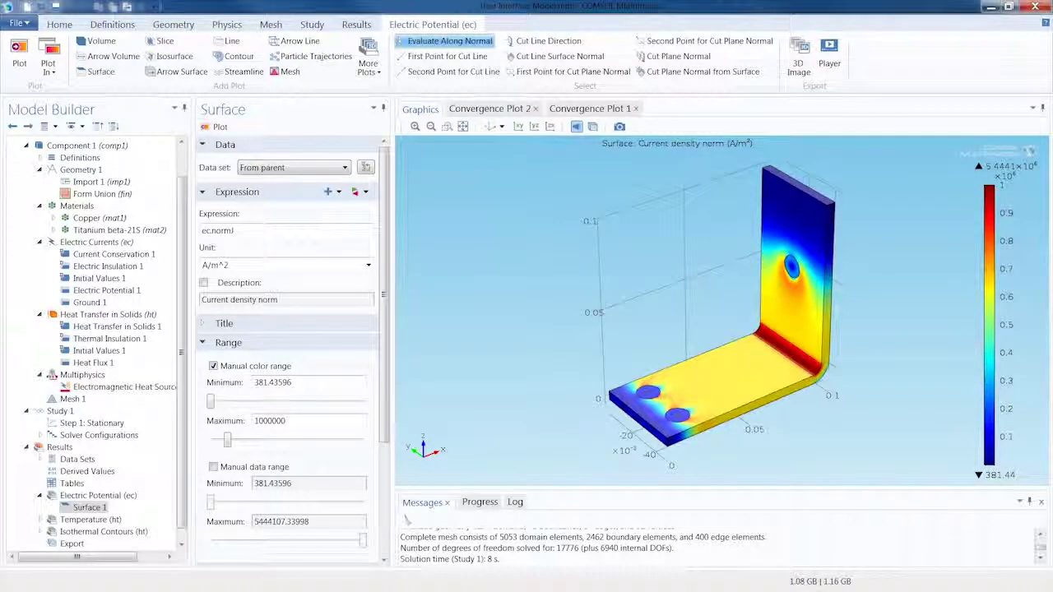
# Examine the features that can be added to the Electric Currents and Heat Transfer in Solids interfaces, including the edge and pair conditions
pyautogui.click(93, 243)
pyautogui.rightClick(91, 243)
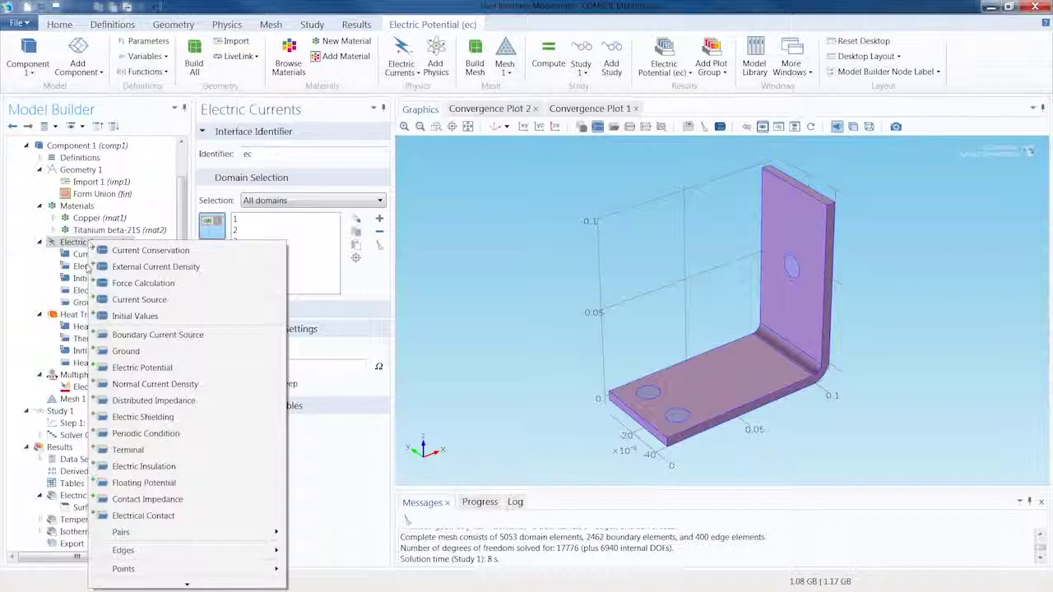
pyautogui.click(79, 316)
pyautogui.rightClick(79, 316)
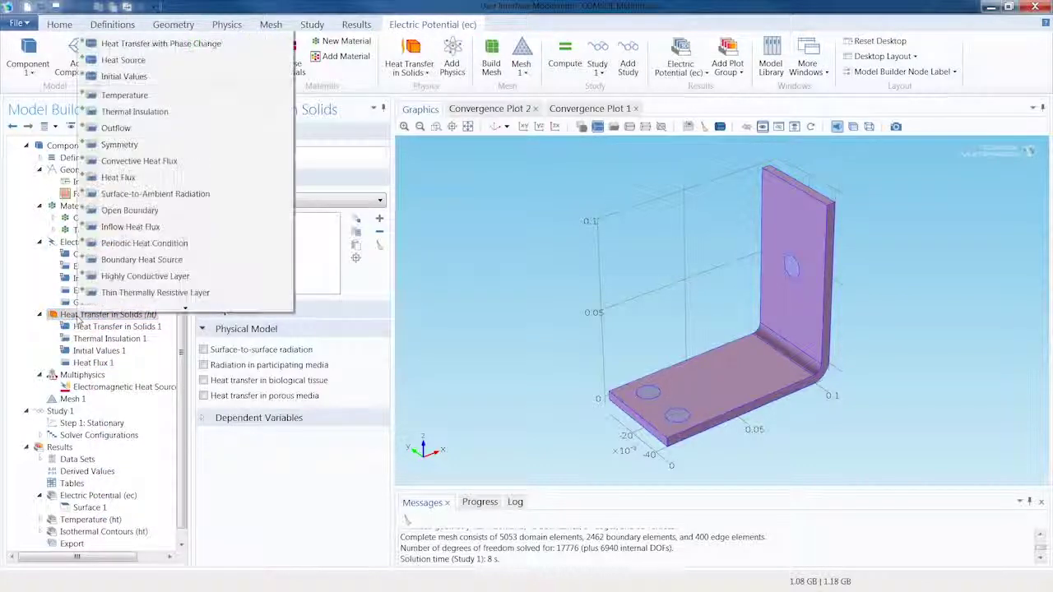
pyautogui.scroll(-5, 107, 305)
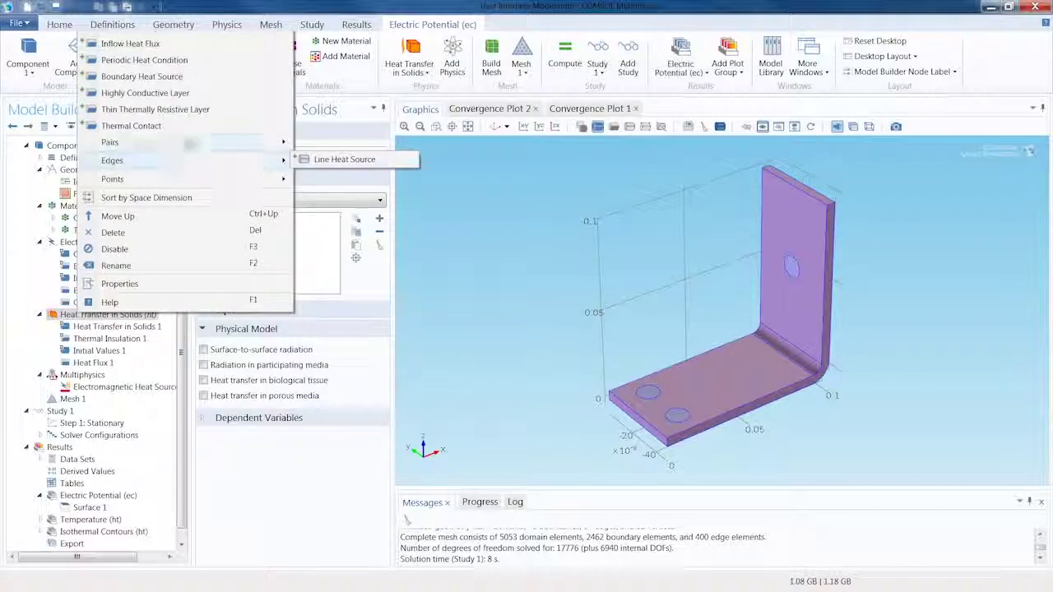
pyautogui.moveTo(187, 144)
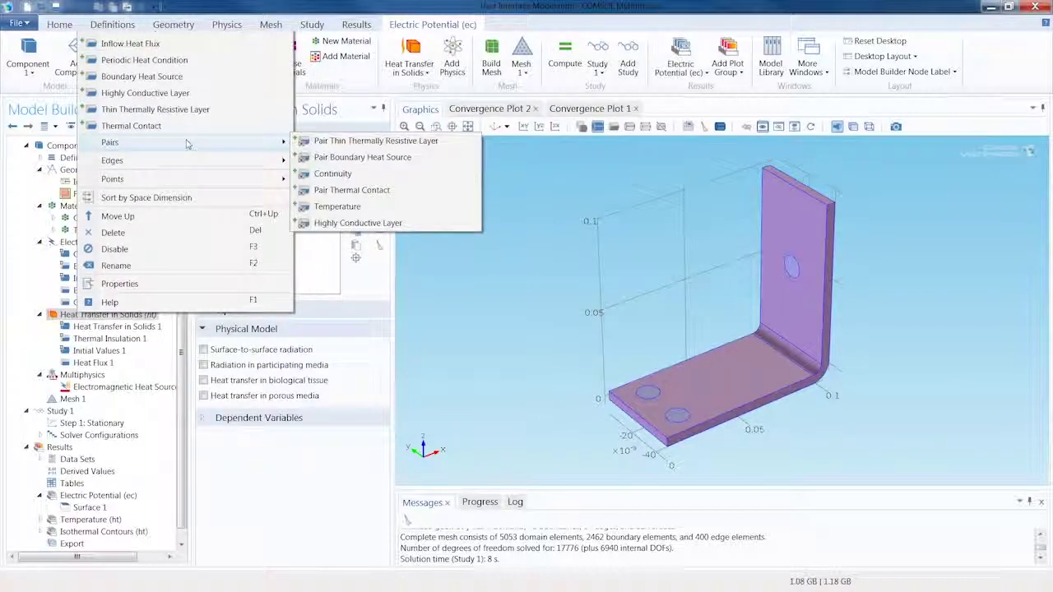